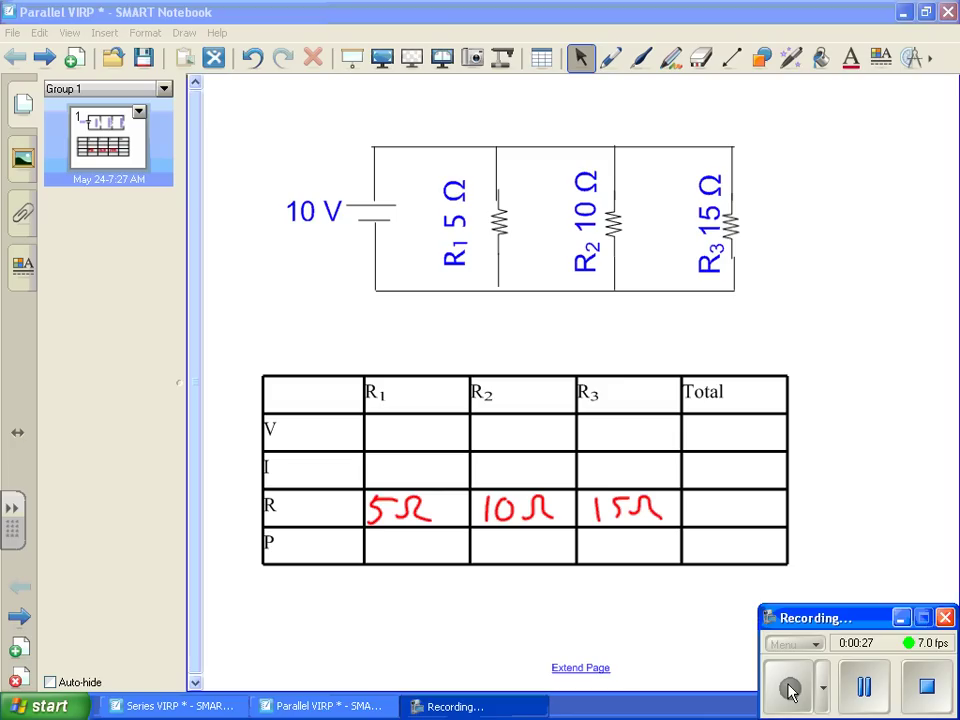
- Loop the R row, undo the loop, and begin writing 10V in the Total voltage cell
{"action": "mouse_move", "coordinate": [360, 538]}
{"action": "left_mouse_down"}
{"action": "mouse_move", "coordinate": [664, 546]}
{"action": "mouse_move", "coordinate": [462, 435]}
{"action": "mouse_move", "coordinate": [356, 530]}
{"action": "left_mouse_up"}
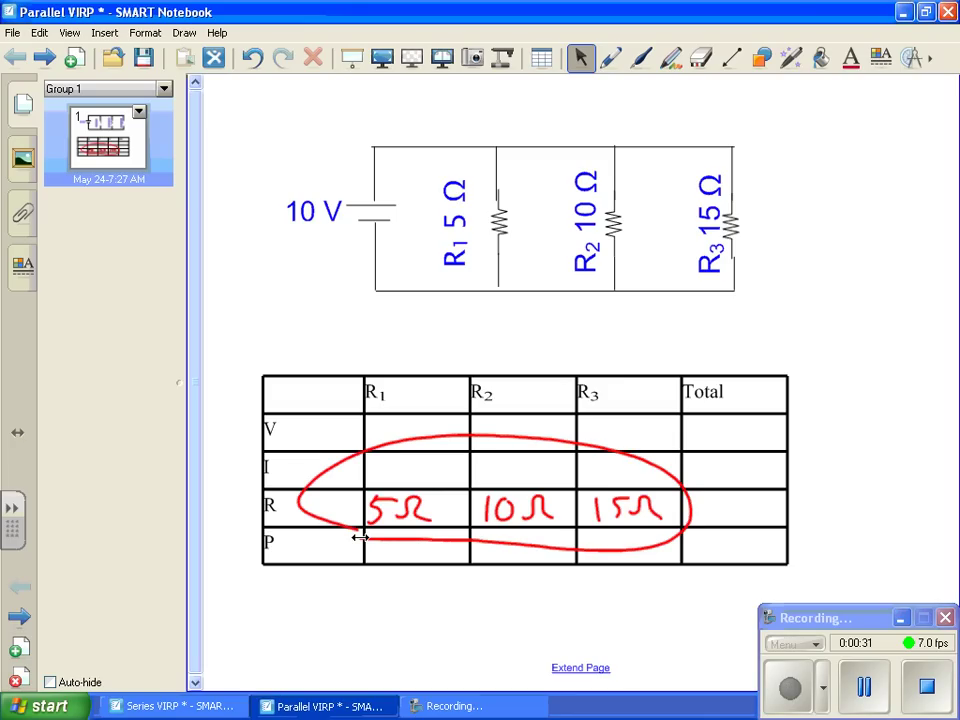
{"action": "left_click", "coordinate": [254, 59]}
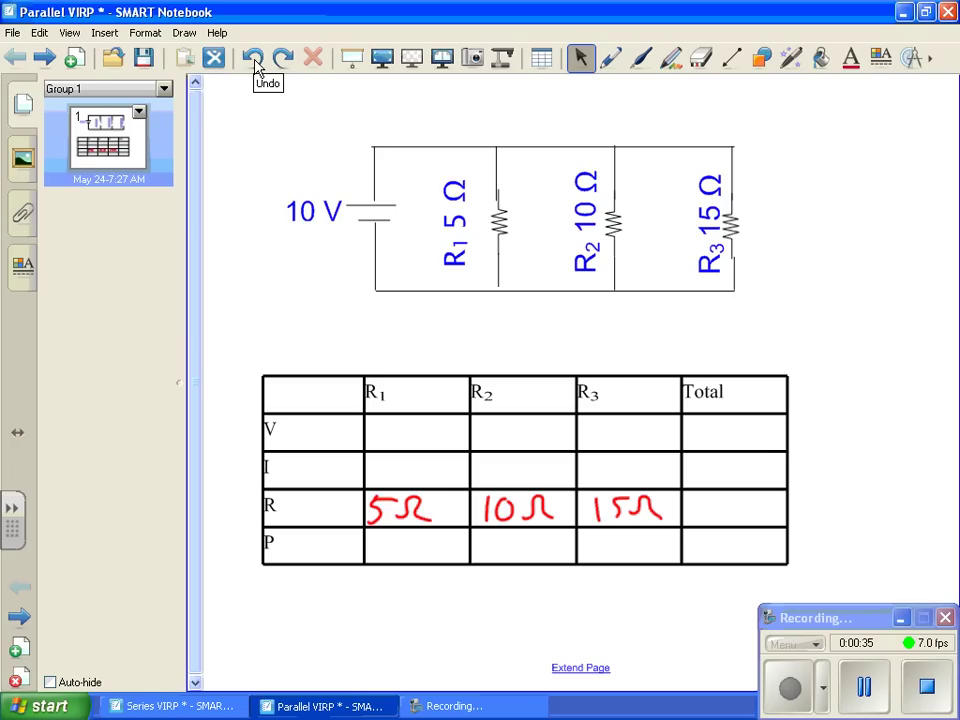
{"action": "mouse_move", "coordinate": [697, 422]}
{"action": "left_mouse_down"}
{"action": "mouse_move", "coordinate": [695, 448]}
{"action": "mouse_move", "coordinate": [717, 425]}
{"action": "mouse_move", "coordinate": [756, 421]}
{"action": "left_mouse_up"}
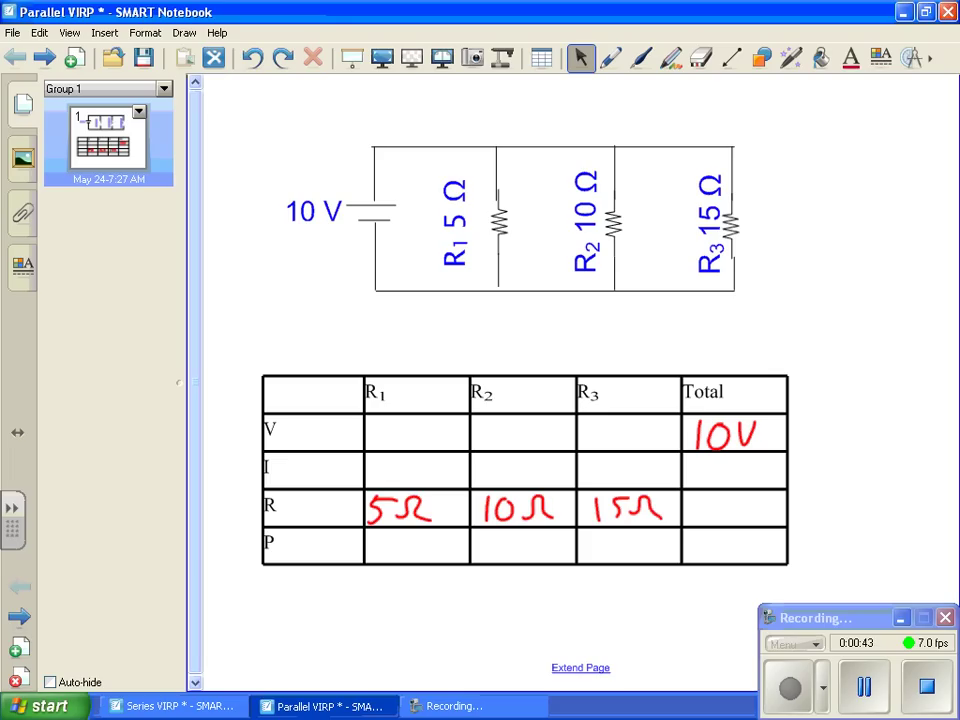
- Write 10V in the R3, R2 and R1 voltage cells after undoing a circle around the total
{"action": "mouse_move", "coordinate": [760, 384]}
{"action": "left_mouse_down"}
{"action": "mouse_move", "coordinate": [760, 478]}
{"action": "mouse_move", "coordinate": [790, 405]}
{"action": "left_mouse_up"}
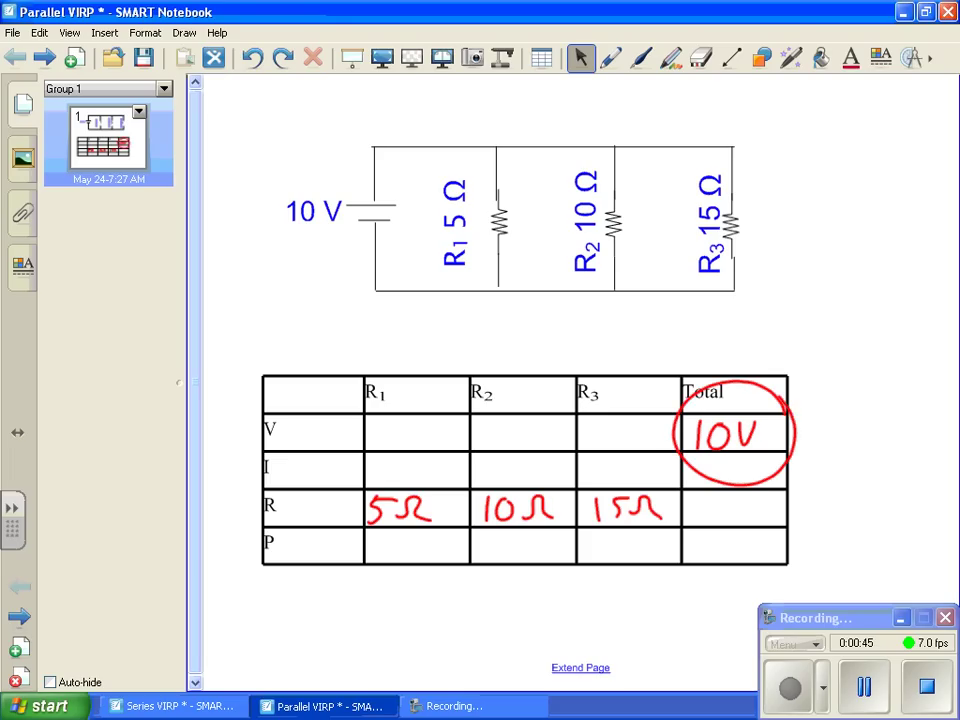
{"action": "left_click", "coordinate": [254, 59]}
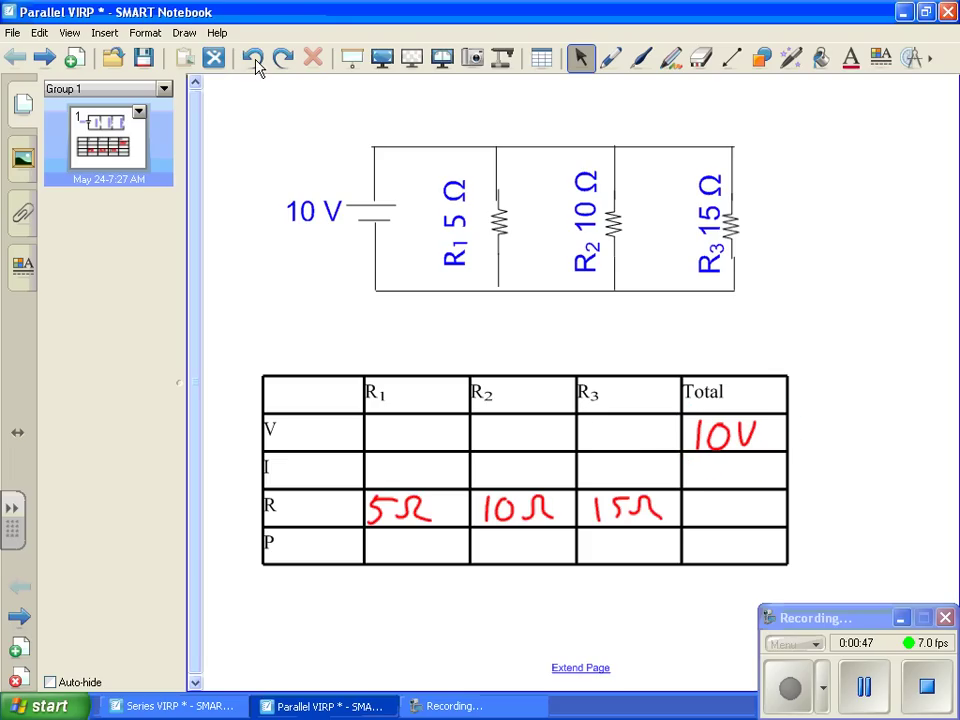
{"action": "mouse_move", "coordinate": [593, 420]}
{"action": "left_mouse_down"}
{"action": "mouse_move", "coordinate": [593, 450]}
{"action": "mouse_move", "coordinate": [615, 423]}
{"action": "left_mouse_up"}
{"action": "mouse_move", "coordinate": [632, 425]}
{"action": "left_mouse_down"}
{"action": "mouse_move", "coordinate": [638, 437]}
{"action": "mouse_move", "coordinate": [657, 424]}
{"action": "left_mouse_up"}
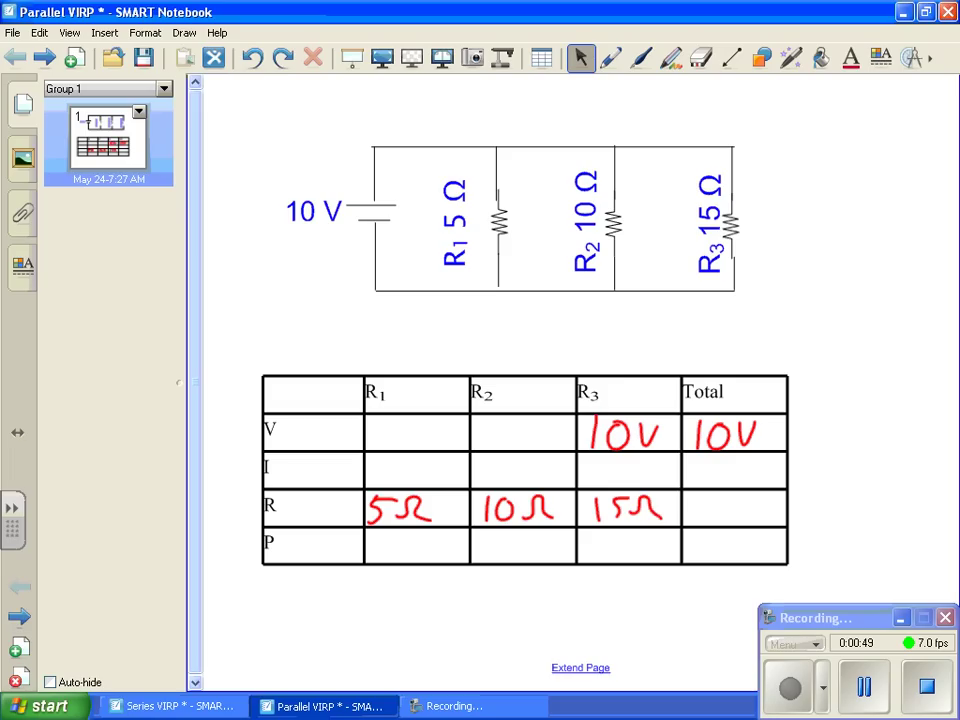
{"action": "mouse_move", "coordinate": [489, 420]}
{"action": "left_mouse_down"}
{"action": "mouse_move", "coordinate": [489, 447]}
{"action": "mouse_move", "coordinate": [511, 422]}
{"action": "left_mouse_up"}
{"action": "mouse_move", "coordinate": [525, 422]}
{"action": "left_mouse_down"}
{"action": "mouse_move", "coordinate": [528, 431]}
{"action": "mouse_move", "coordinate": [548, 421]}
{"action": "left_mouse_up"}
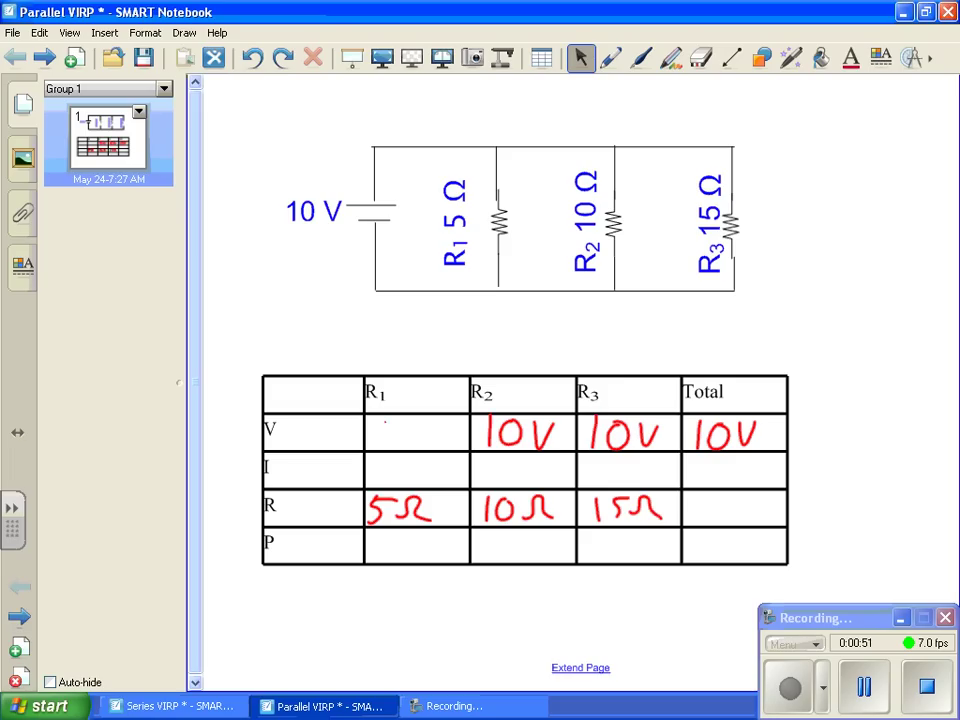
{"action": "left_click_drag", "start_coordinate": [386, 421], "coordinate": [384, 450]}
{"action": "mouse_move", "coordinate": [410, 421]}
{"action": "left_mouse_down"}
{"action": "mouse_move", "coordinate": [398, 440]}
{"action": "mouse_move", "coordinate": [409, 421]}
{"action": "left_mouse_up"}
{"action": "mouse_move", "coordinate": [427, 423]}
{"action": "left_mouse_down"}
{"action": "mouse_move", "coordinate": [429, 431]}
{"action": "mouse_move", "coordinate": [448, 421]}
{"action": "left_mouse_up"}
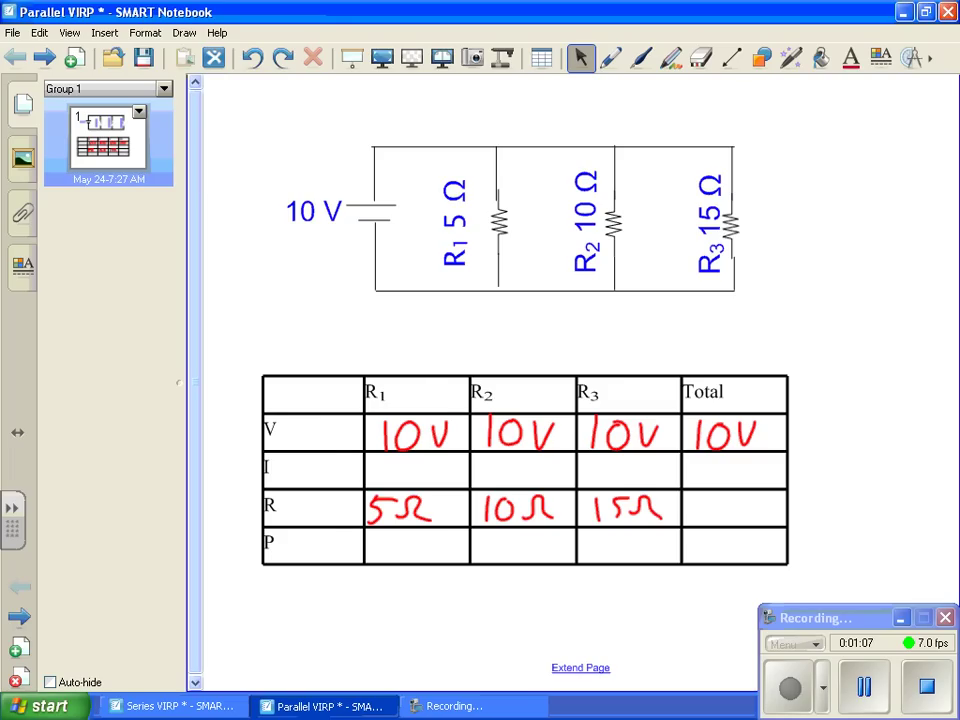
- Circle the R1, R2 and R3 columns for emphasis, then undo the ellipses
{"action": "mouse_move", "coordinate": [385, 378]}
{"action": "left_mouse_down"}
{"action": "mouse_move", "coordinate": [440, 530]}
{"action": "mouse_move", "coordinate": [350, 390]}
{"action": "mouse_move", "coordinate": [440, 522]}
{"action": "left_mouse_up"}
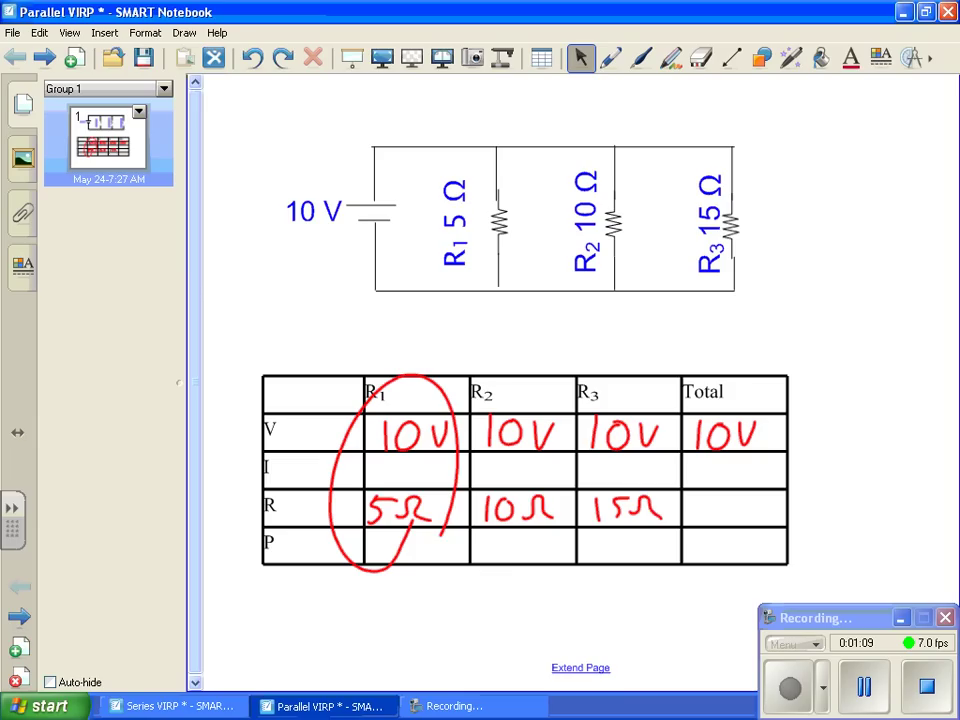
{"action": "mouse_move", "coordinate": [505, 385]}
{"action": "left_mouse_down"}
{"action": "mouse_move", "coordinate": [562, 480]}
{"action": "mouse_move", "coordinate": [485, 540]}
{"action": "left_mouse_up"}
{"action": "left_click_drag", "start_coordinate": [625, 383], "coordinate": [650, 545]}
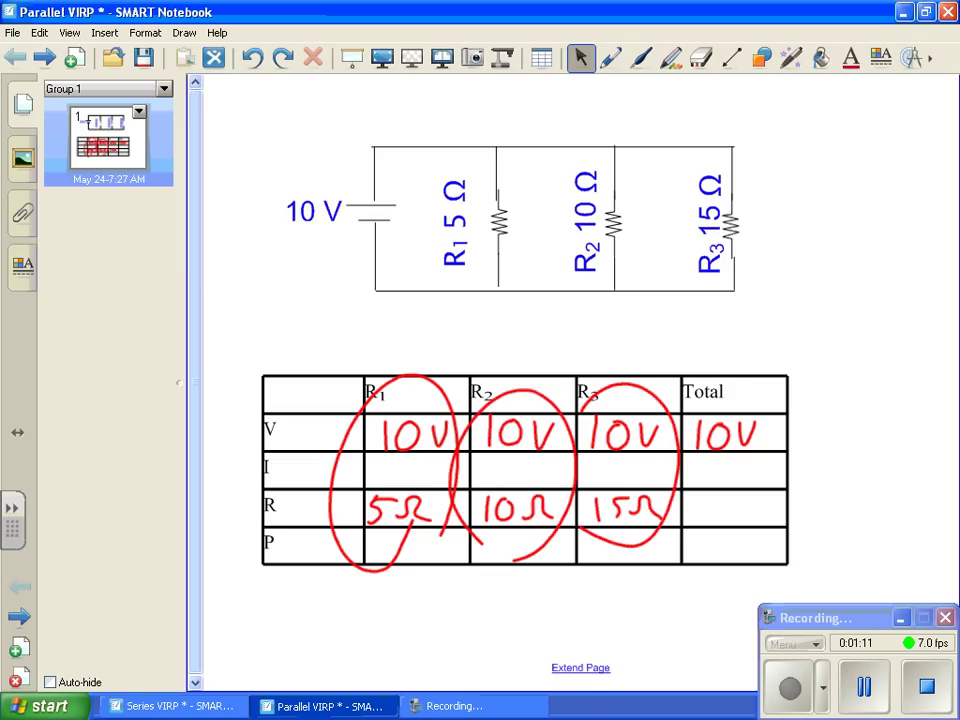
{"action": "left_click_drag", "start_coordinate": [573, 478], "coordinate": [583, 411]}
{"action": "left_click", "coordinate": [253, 58]}
{"action": "left_click", "coordinate": [253, 58]}
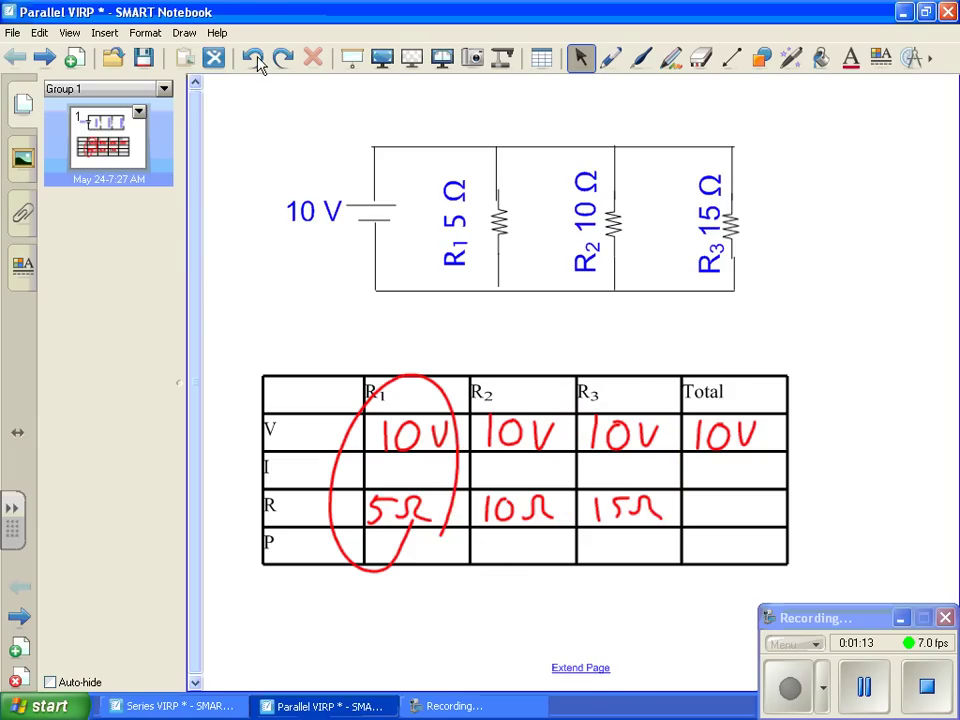
{"action": "left_click", "coordinate": [254, 60]}
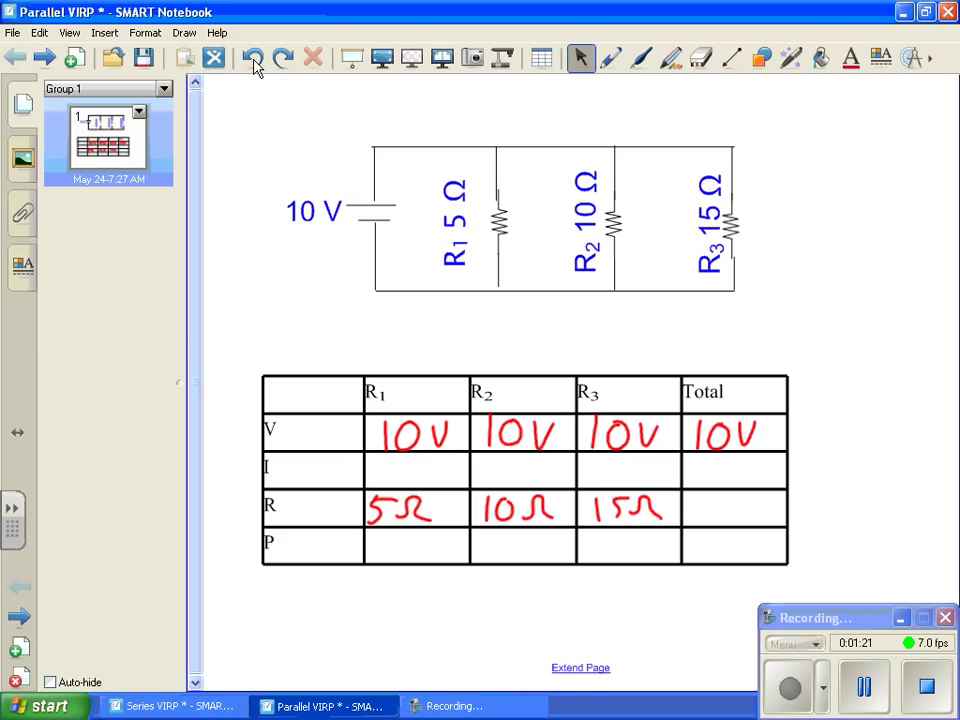
{"action": "mouse_move", "coordinate": [804, 482]}
{"action": "left_mouse_down"}
{"action": "mouse_move", "coordinate": [808, 510]}
{"action": "mouse_move", "coordinate": [790, 472]}
{"action": "mouse_move", "coordinate": [806, 492]}
{"action": "left_mouse_up"}
{"action": "left_click", "coordinate": [253, 60]}
{"action": "mouse_move", "coordinate": [440, 452]}
{"action": "left_mouse_down"}
{"action": "mouse_move", "coordinate": [350, 474]}
{"action": "mouse_move", "coordinate": [458, 478]}
{"action": "mouse_move", "coordinate": [440, 453]}
{"action": "left_mouse_up"}
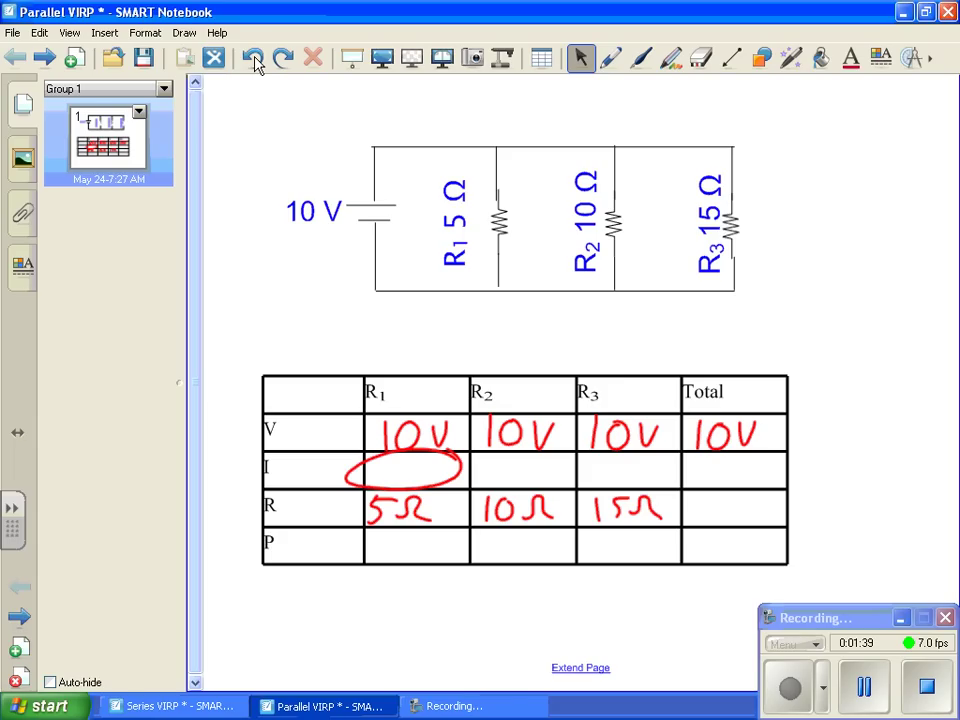
{"action": "left_click", "coordinate": [255, 62]}
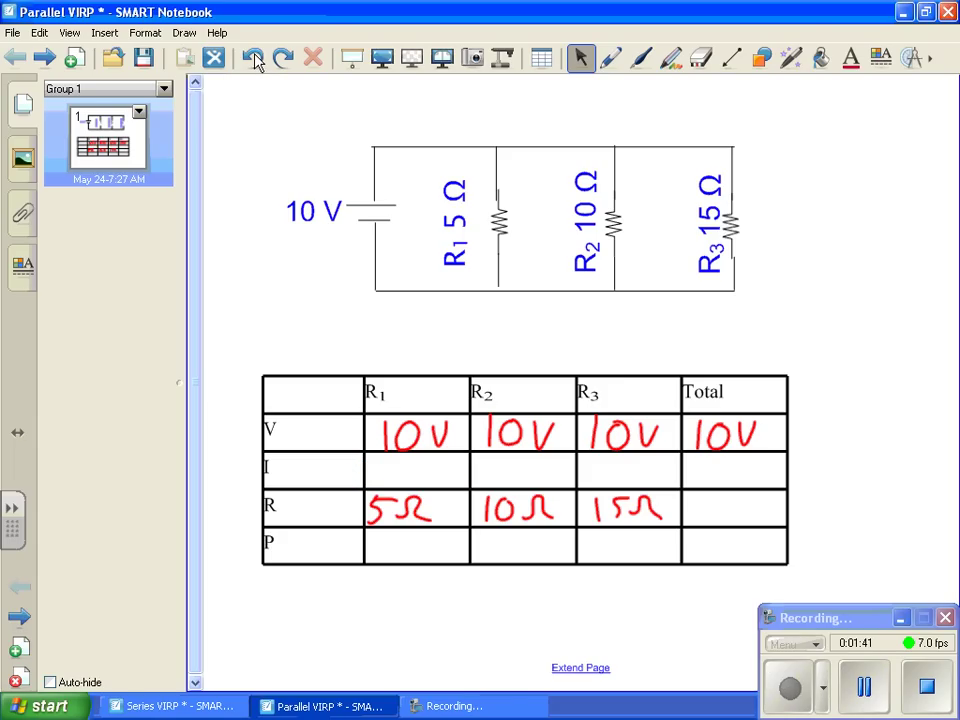
- Write the formula I = V/R beside the circuit
{"action": "left_click_drag", "start_coordinate": [758, 258], "coordinate": [804, 256]}
{"action": "mouse_move", "coordinate": [779, 258]}
{"action": "left_mouse_down"}
{"action": "mouse_move", "coordinate": [778, 318]}
{"action": "mouse_move", "coordinate": [806, 316]}
{"action": "left_mouse_up"}
{"action": "mouse_move", "coordinate": [814, 290]}
{"action": "left_mouse_down"}
{"action": "mouse_move", "coordinate": [840, 290]}
{"action": "mouse_move", "coordinate": [840, 304]}
{"action": "left_mouse_up"}
{"action": "left_click_drag", "start_coordinate": [862, 252], "coordinate": [886, 248]}
{"action": "mouse_move", "coordinate": [858, 298]}
{"action": "left_mouse_down"}
{"action": "mouse_move", "coordinate": [893, 293]}
{"action": "mouse_move", "coordinate": [886, 355]}
{"action": "left_mouse_up"}
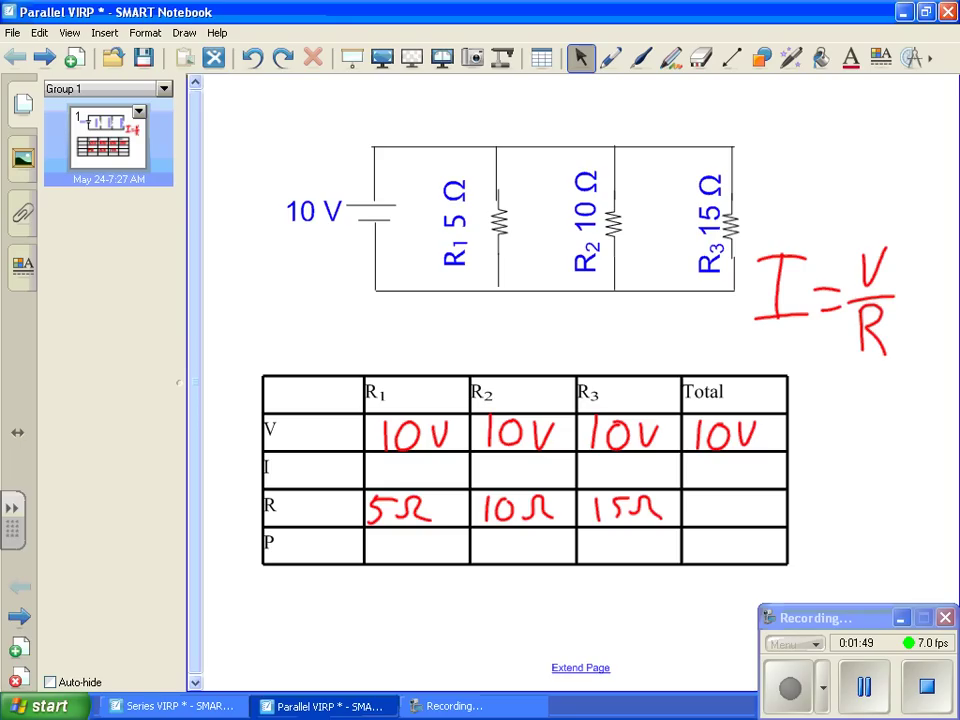
- Work I = 10/5 below the table, enter 2A as R1's current, and erase the working
{"action": "mouse_move", "coordinate": [342, 583]}
{"action": "left_mouse_down"}
{"action": "mouse_move", "coordinate": [342, 636]}
{"action": "mouse_move", "coordinate": [362, 580]}
{"action": "left_mouse_up"}
{"action": "left_click", "coordinate": [376, 601]}
{"action": "mouse_move", "coordinate": [328, 632]}
{"action": "left_mouse_down"}
{"action": "mouse_move", "coordinate": [358, 630]}
{"action": "mouse_move", "coordinate": [392, 603]}
{"action": "left_mouse_up"}
{"action": "left_click_drag", "start_coordinate": [376, 616], "coordinate": [411, 608]}
{"action": "mouse_move", "coordinate": [436, 574]}
{"action": "left_mouse_down"}
{"action": "mouse_move", "coordinate": [424, 604]}
{"action": "mouse_move", "coordinate": [440, 574]}
{"action": "left_mouse_up"}
{"action": "mouse_move", "coordinate": [411, 617]}
{"action": "left_mouse_down"}
{"action": "mouse_move", "coordinate": [467, 617]}
{"action": "mouse_move", "coordinate": [427, 656]}
{"action": "left_mouse_up"}
{"action": "left_click_drag", "start_coordinate": [425, 624], "coordinate": [440, 623]}
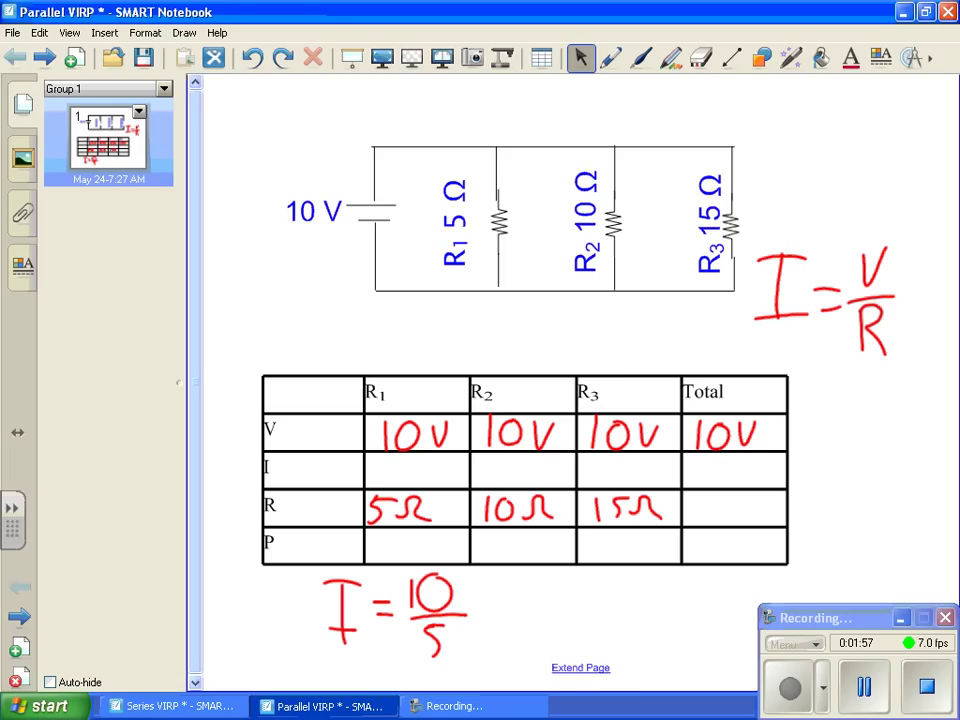
{"action": "mouse_move", "coordinate": [378, 462]}
{"action": "left_mouse_down"}
{"action": "mouse_move", "coordinate": [405, 479]}
{"action": "mouse_move", "coordinate": [438, 481]}
{"action": "left_mouse_up"}
{"action": "left_click_drag", "start_coordinate": [417, 471], "coordinate": [433, 471]}
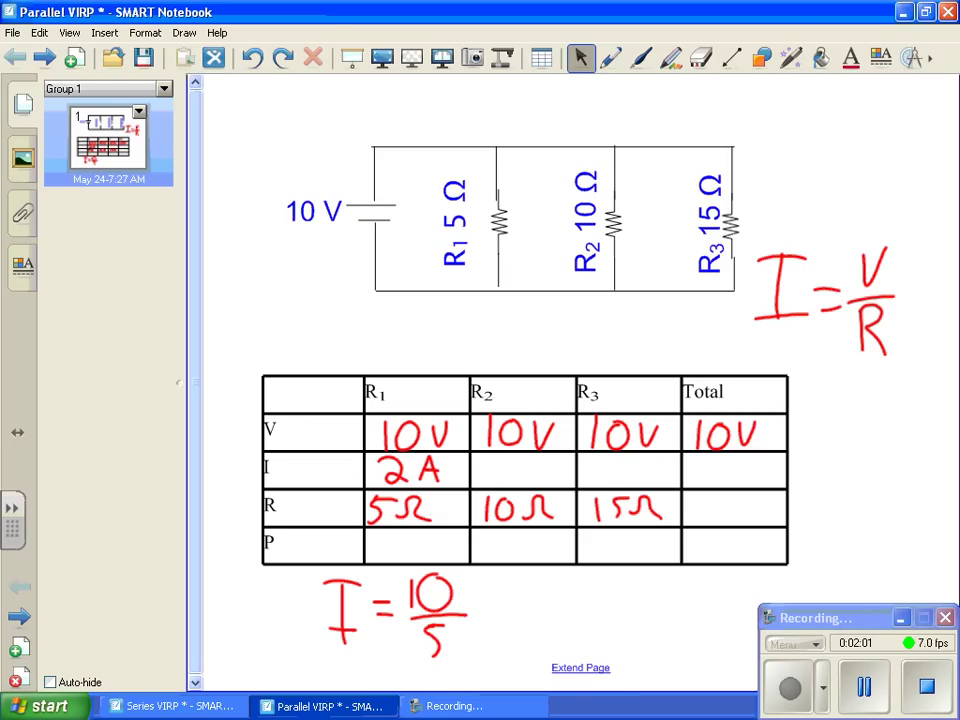
{"action": "mouse_move", "coordinate": [432, 628]}
{"action": "left_mouse_down"}
{"action": "mouse_move", "coordinate": [428, 594]}
{"action": "mouse_move", "coordinate": [428, 647]}
{"action": "left_mouse_up"}
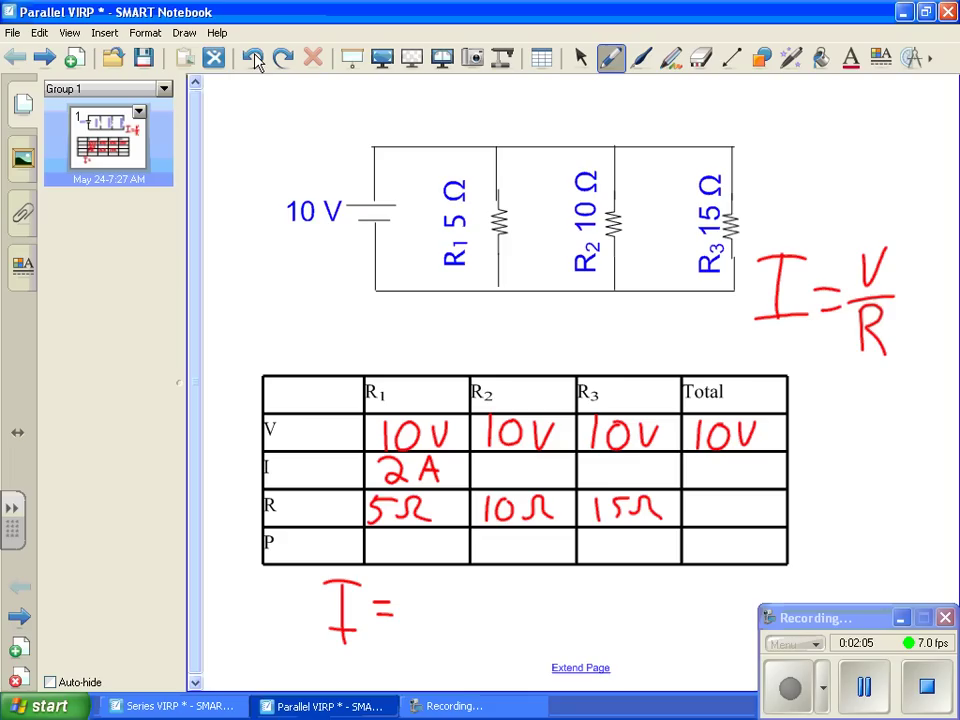
- Work I = 10/10, enter 1A as R2's current, and erase the working
{"action": "left_click_drag", "start_coordinate": [407, 589], "coordinate": [409, 602]}
{"action": "mouse_move", "coordinate": [432, 588]}
{"action": "left_mouse_down"}
{"action": "mouse_move", "coordinate": [421, 597]}
{"action": "mouse_move", "coordinate": [432, 588]}
{"action": "mouse_move", "coordinate": [477, 600]}
{"action": "left_mouse_up"}
{"action": "mouse_move", "coordinate": [412, 604]}
{"action": "left_mouse_down"}
{"action": "mouse_move", "coordinate": [413, 632]}
{"action": "mouse_move", "coordinate": [438, 608]}
{"action": "left_mouse_up"}
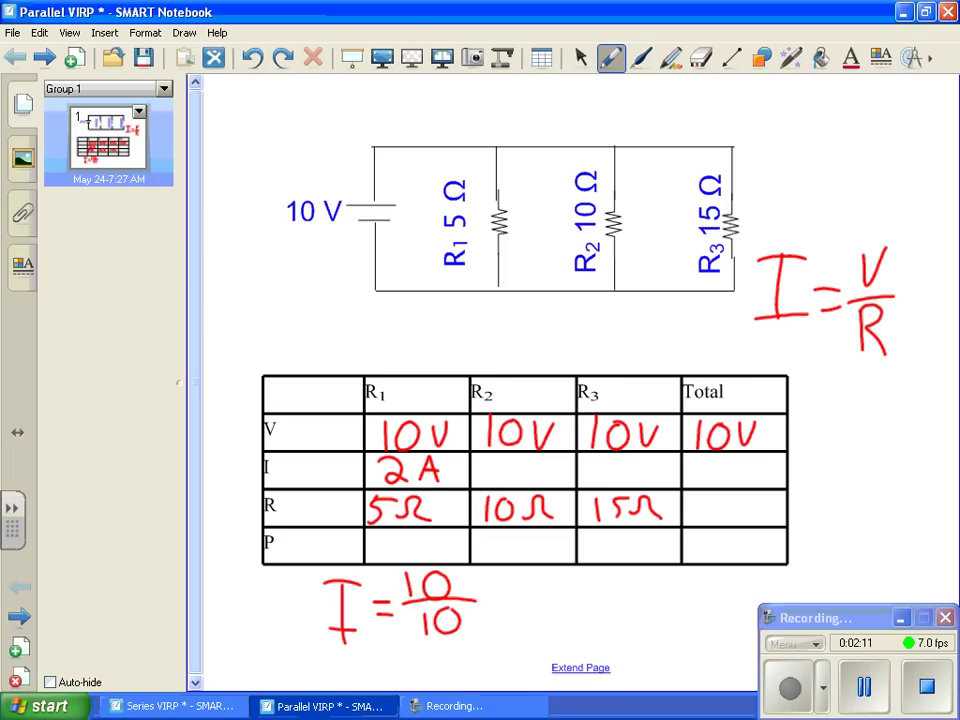
{"action": "mouse_move", "coordinate": [499, 456]}
{"action": "left_mouse_down"}
{"action": "mouse_move", "coordinate": [499, 486]}
{"action": "mouse_move", "coordinate": [540, 487]}
{"action": "left_mouse_up"}
{"action": "left_click_drag", "start_coordinate": [520, 474], "coordinate": [537, 474]}
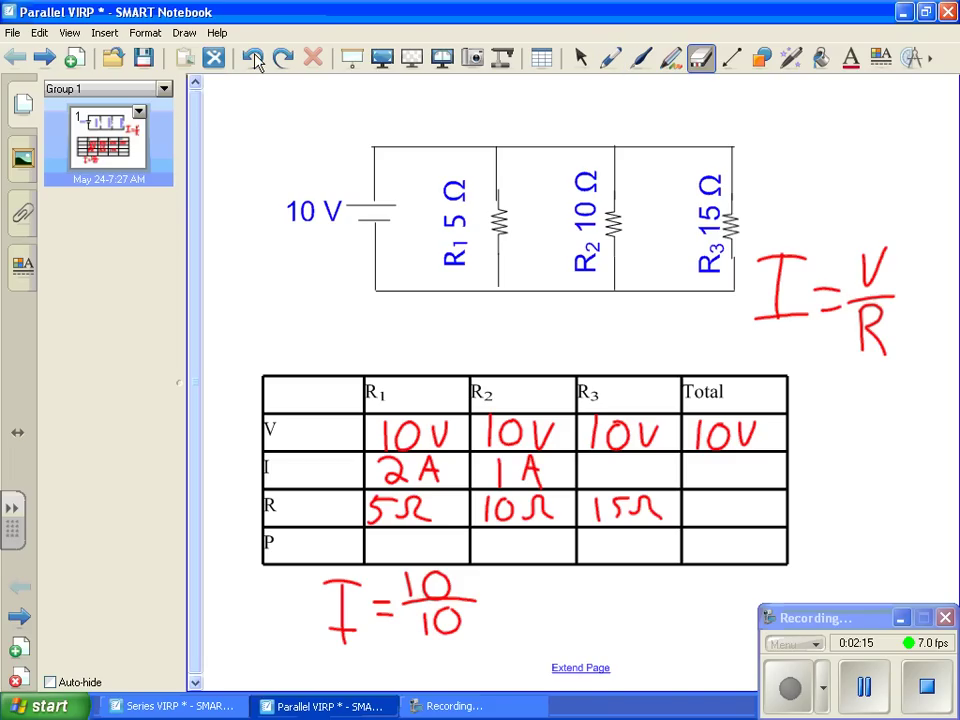
{"action": "mouse_move", "coordinate": [440, 585]}
{"action": "left_mouse_down"}
{"action": "mouse_move", "coordinate": [454, 568]}
{"action": "mouse_move", "coordinate": [435, 637]}
{"action": "left_mouse_up"}
- Write the 10/15 fraction below the table and enter .67A as R3's current
{"action": "left_click", "coordinate": [611, 57]}
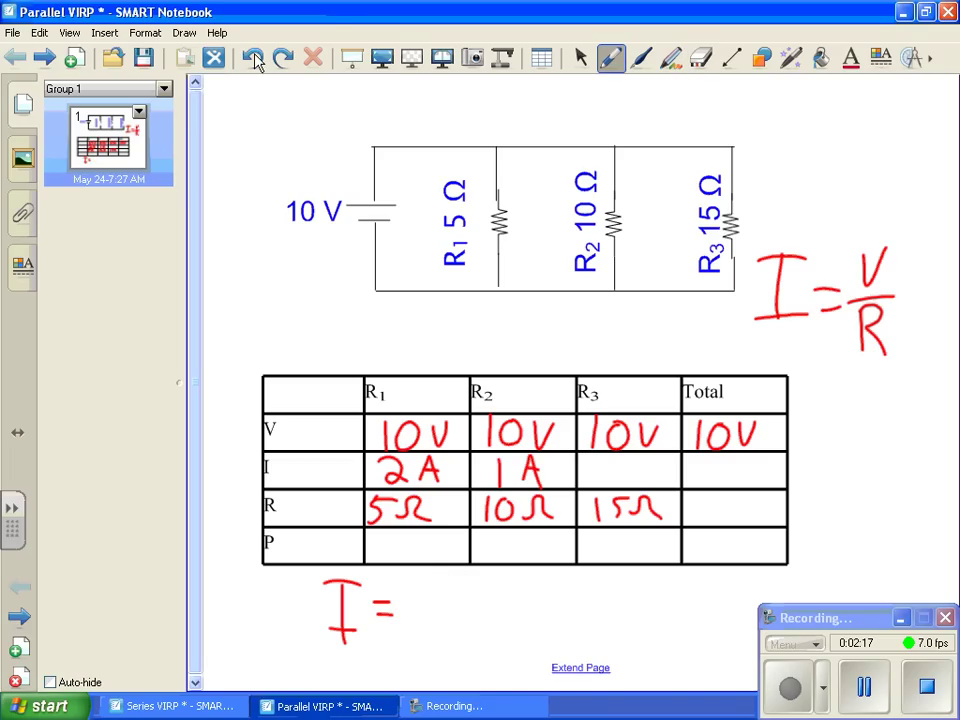
{"action": "mouse_move", "coordinate": [425, 570]}
{"action": "left_mouse_down"}
{"action": "mouse_move", "coordinate": [424, 600]}
{"action": "mouse_move", "coordinate": [443, 569]}
{"action": "left_mouse_up"}
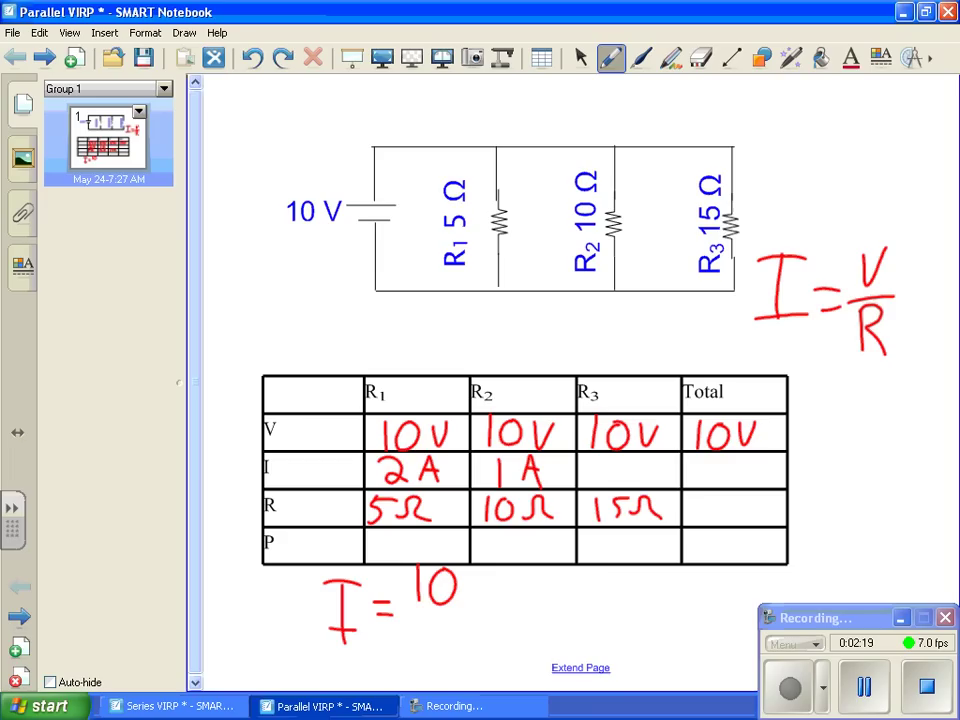
{"action": "mouse_move", "coordinate": [405, 605]}
{"action": "left_mouse_down"}
{"action": "mouse_move", "coordinate": [487, 602]}
{"action": "mouse_move", "coordinate": [425, 645]}
{"action": "mouse_move", "coordinate": [438, 636]}
{"action": "left_mouse_up"}
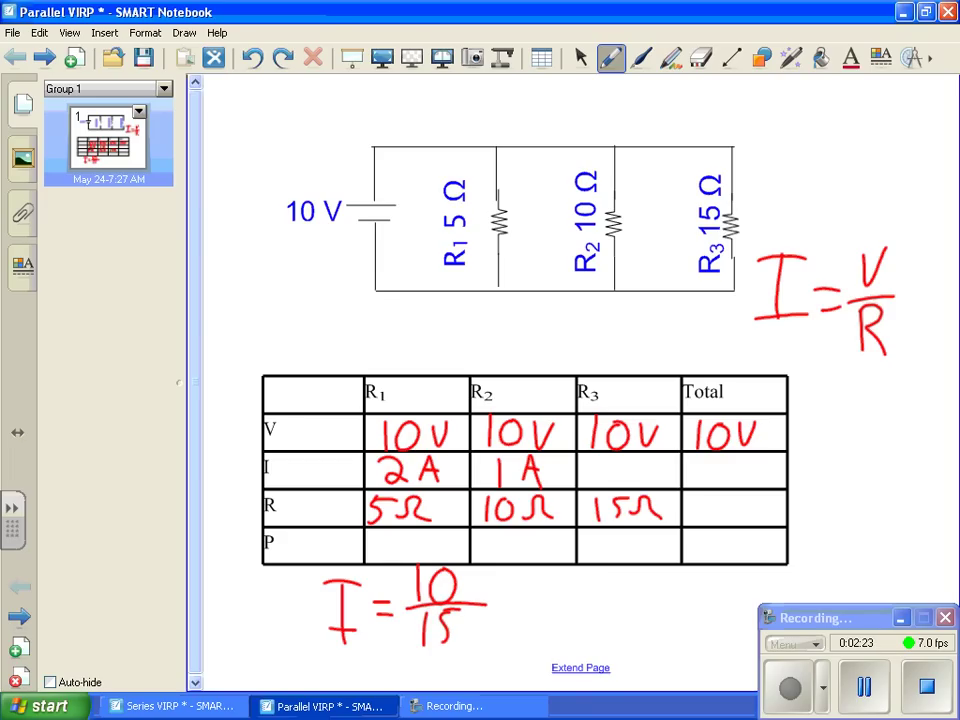
{"action": "left_click", "coordinate": [605, 470]}
{"action": "mouse_move", "coordinate": [625, 457]}
{"action": "left_mouse_down"}
{"action": "mouse_move", "coordinate": [614, 479]}
{"action": "mouse_move", "coordinate": [615, 469]}
{"action": "mouse_move", "coordinate": [641, 482]}
{"action": "left_mouse_up"}
{"action": "mouse_move", "coordinate": [662, 456]}
{"action": "left_mouse_down"}
{"action": "mouse_move", "coordinate": [660, 482]}
{"action": "mouse_move", "coordinate": [672, 483]}
{"action": "left_mouse_up"}
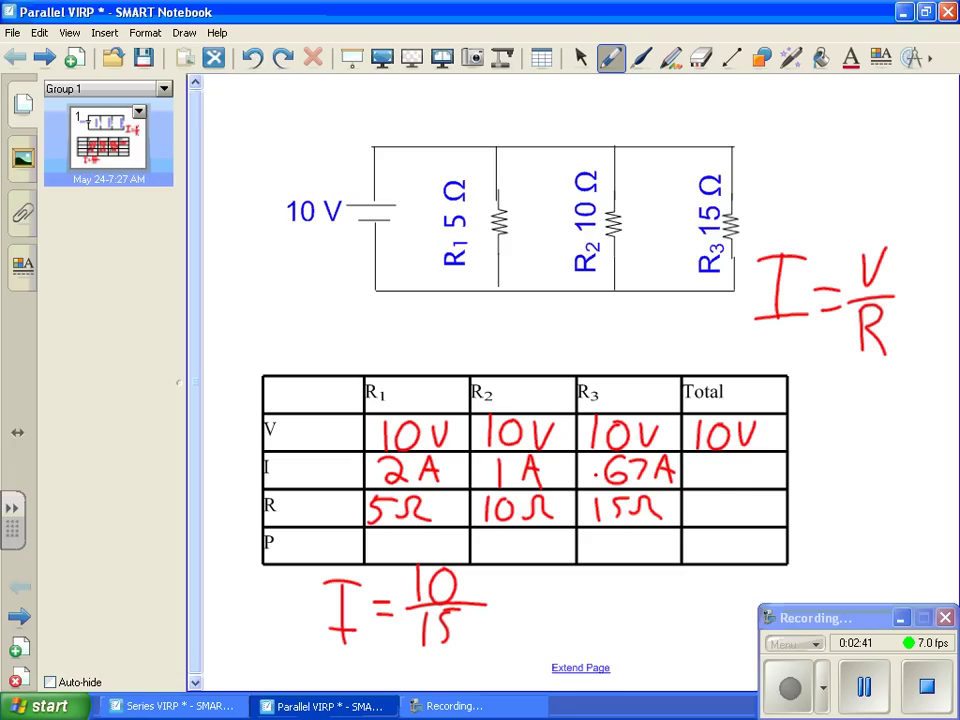
- Write 3.67A in the Total current cell and erase the I = 10/15 working
{"action": "mouse_move", "coordinate": [703, 465]}
{"action": "left_mouse_down"}
{"action": "mouse_move", "coordinate": [702, 486]}
{"action": "mouse_move", "coordinate": [752, 463]}
{"action": "mouse_move", "coordinate": [743, 479]}
{"action": "mouse_move", "coordinate": [785, 487]}
{"action": "mouse_move", "coordinate": [784, 476]}
{"action": "left_mouse_up"}
{"action": "left_click", "coordinate": [727, 484]}
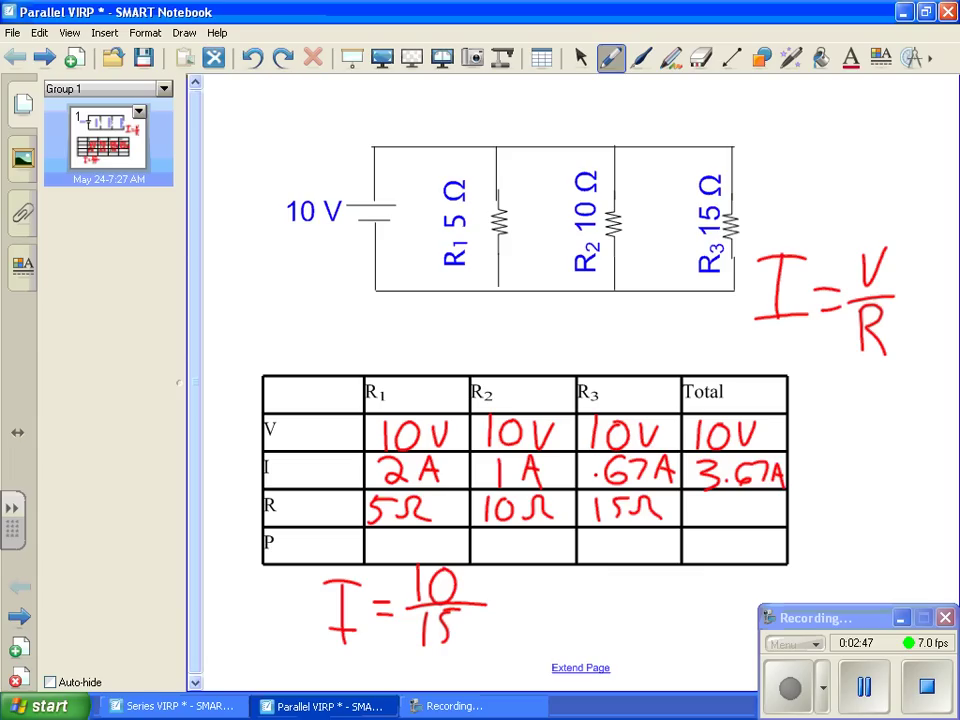
{"action": "left_click", "coordinate": [700, 57]}
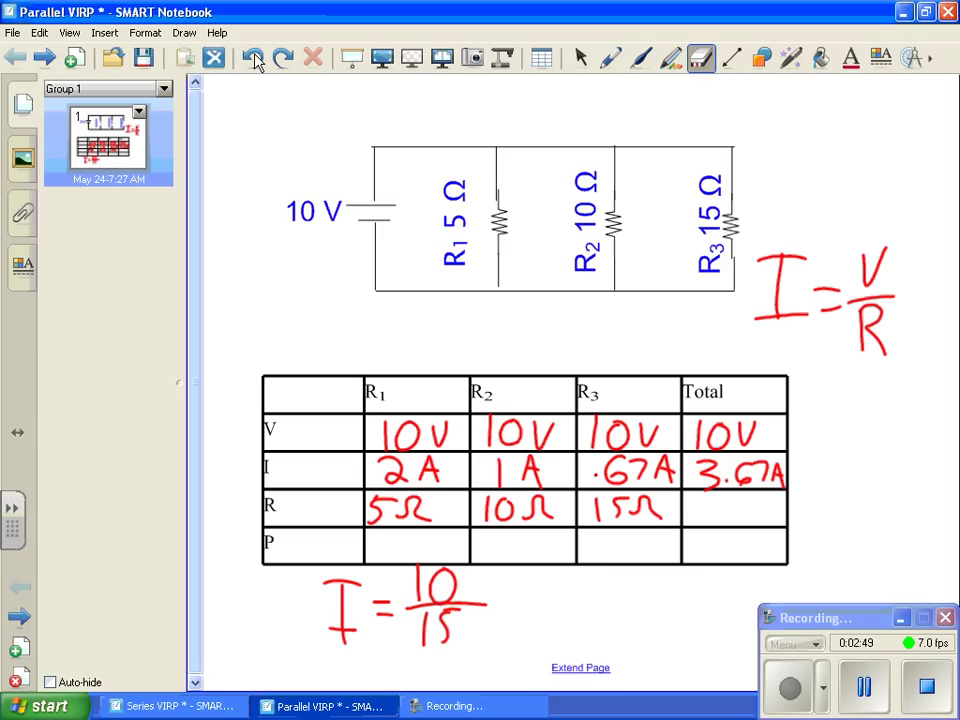
{"action": "mouse_move", "coordinate": [396, 647]}
{"action": "left_mouse_down"}
{"action": "mouse_move", "coordinate": [411, 602]}
{"action": "mouse_move", "coordinate": [313, 624]}
{"action": "mouse_move", "coordinate": [430, 594]}
{"action": "mouse_move", "coordinate": [326, 628]}
{"action": "left_mouse_up"}
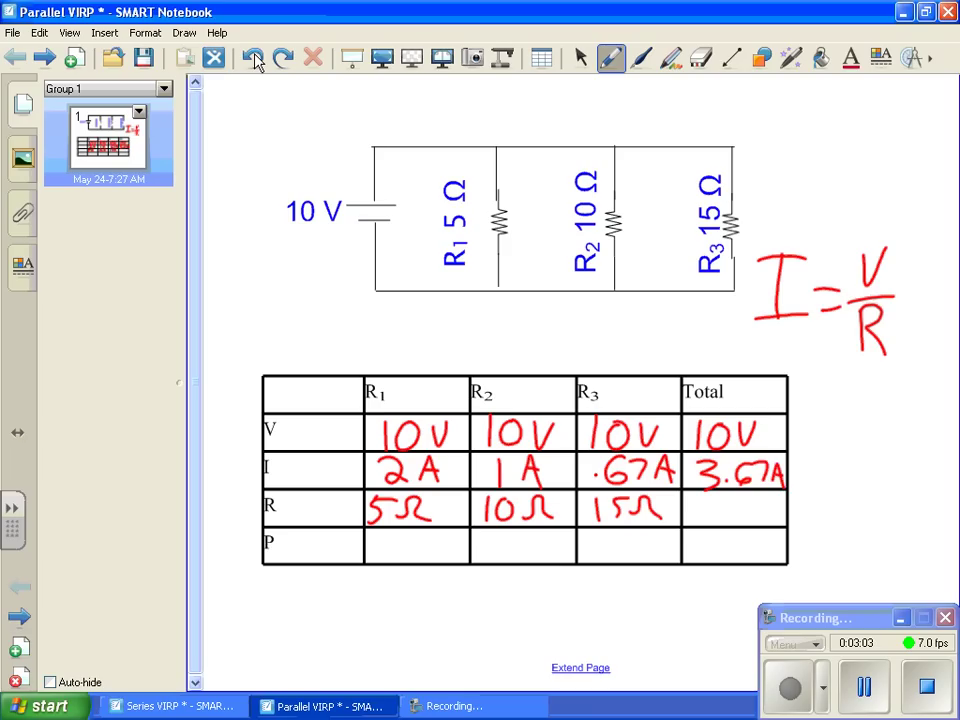
- Write the working 3.67 = 10/R to the right of the chart
{"action": "mouse_move", "coordinate": [806, 406]}
{"action": "left_mouse_down"}
{"action": "mouse_move", "coordinate": [818, 412]}
{"action": "mouse_move", "coordinate": [806, 434]}
{"action": "mouse_move", "coordinate": [840, 426]}
{"action": "mouse_move", "coordinate": [860, 437]}
{"action": "mouse_move", "coordinate": [890, 418]}
{"action": "left_mouse_up"}
{"action": "left_click", "coordinate": [829, 433]}
{"action": "left_click_drag", "start_coordinate": [877, 428], "coordinate": [891, 427]}
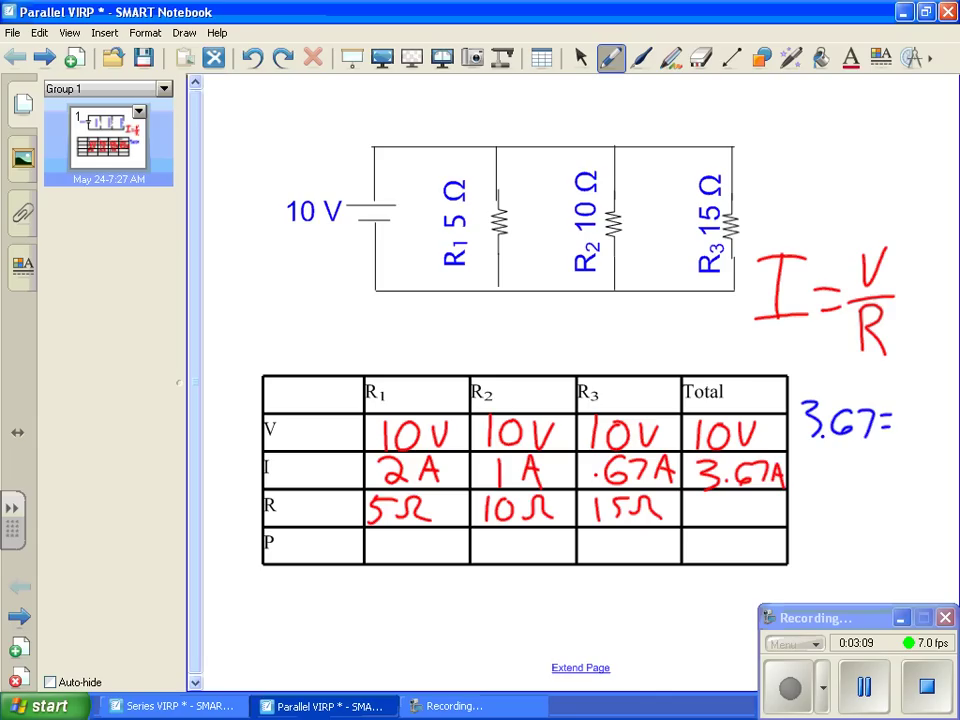
{"action": "mouse_move", "coordinate": [904, 380]}
{"action": "left_mouse_down"}
{"action": "mouse_move", "coordinate": [908, 403]}
{"action": "mouse_move", "coordinate": [925, 379]}
{"action": "mouse_move", "coordinate": [950, 404]}
{"action": "mouse_move", "coordinate": [916, 456]}
{"action": "mouse_move", "coordinate": [918, 438]}
{"action": "mouse_move", "coordinate": [930, 456]}
{"action": "left_mouse_up"}
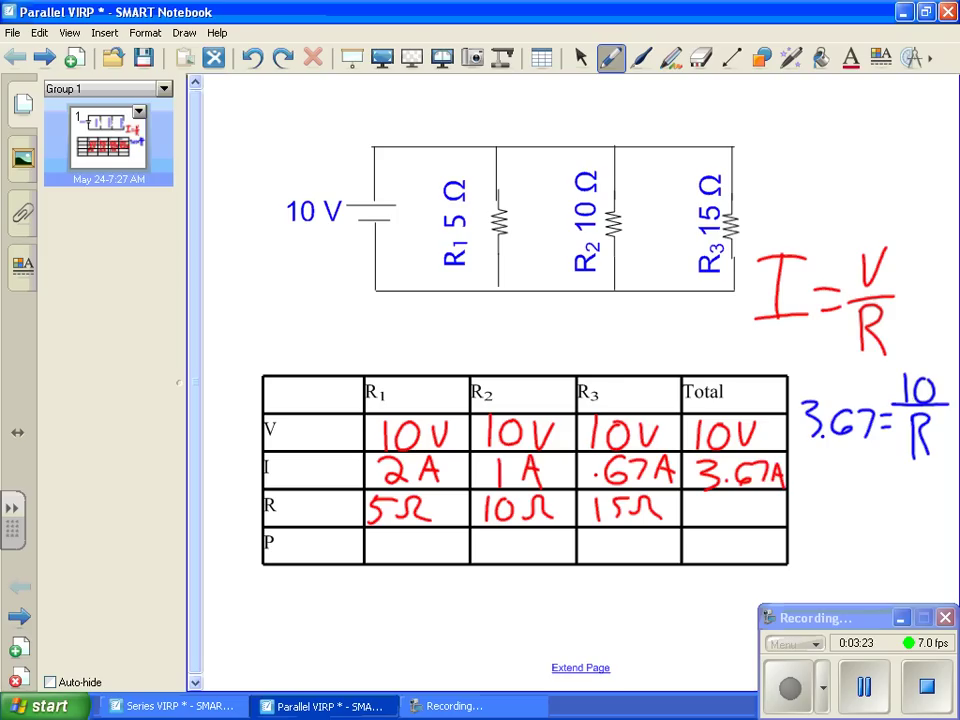
- Enter 2.72Ω as the total resistance in the Total R cell
{"action": "mouse_move", "coordinate": [687, 502]}
{"action": "left_mouse_down"}
{"action": "mouse_move", "coordinate": [699, 498]}
{"action": "mouse_move", "coordinate": [707, 522]}
{"action": "mouse_move", "coordinate": [781, 519]}
{"action": "left_mouse_up"}
{"action": "left_click", "coordinate": [712, 521]}
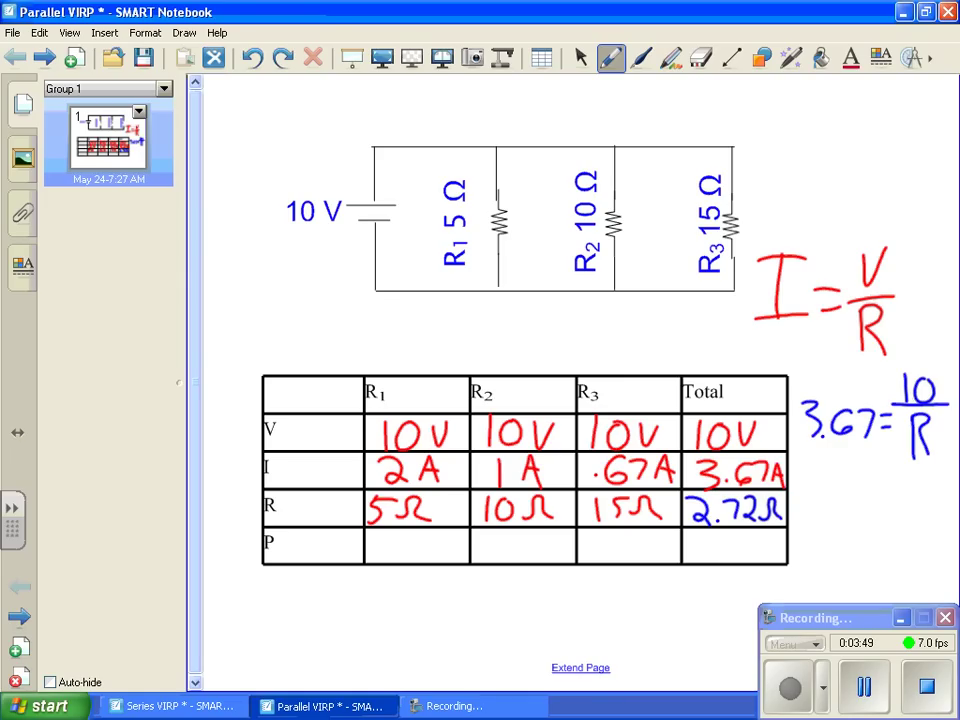
{"action": "left_click", "coordinate": [580, 57]}
- Write P=VI above the chart and start the working P=(10)( below it
{"action": "mouse_move", "coordinate": [348, 315]}
{"action": "left_mouse_down"}
{"action": "mouse_move", "coordinate": [350, 360]}
{"action": "mouse_move", "coordinate": [400, 342]}
{"action": "mouse_move", "coordinate": [450, 352]}
{"action": "mouse_move", "coordinate": [466, 314]}
{"action": "left_mouse_up"}
{"action": "left_click_drag", "start_coordinate": [440, 354], "coordinate": [466, 352]}
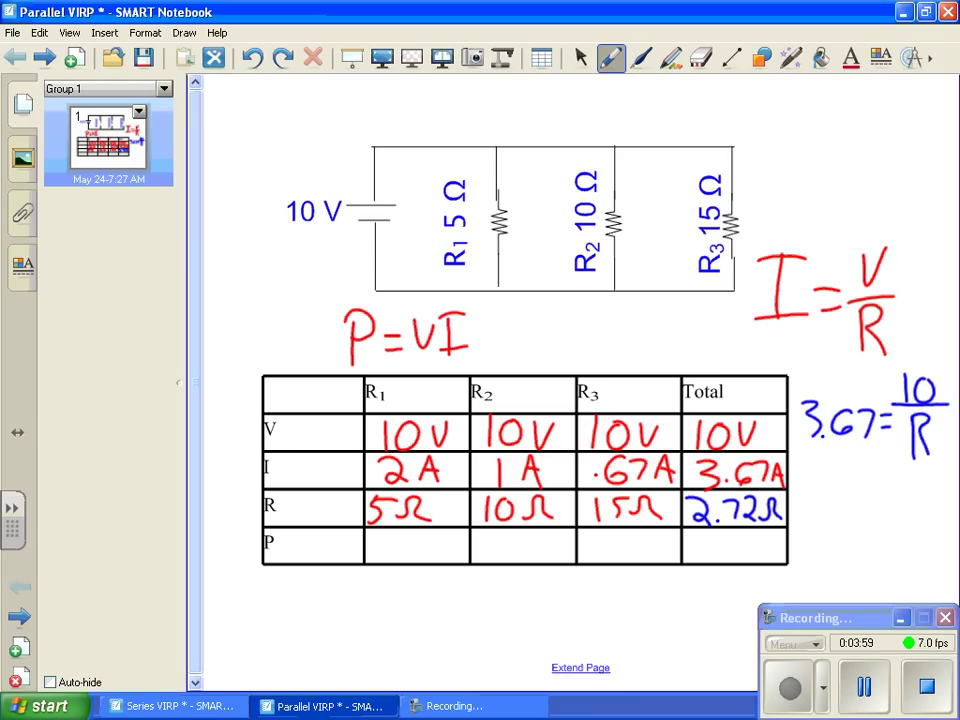
{"action": "mouse_move", "coordinate": [291, 588]}
{"action": "left_mouse_down"}
{"action": "mouse_move", "coordinate": [292, 640]}
{"action": "mouse_move", "coordinate": [293, 614]}
{"action": "mouse_move", "coordinate": [328, 609]}
{"action": "left_mouse_up"}
{"action": "mouse_move", "coordinate": [314, 619]}
{"action": "left_mouse_down"}
{"action": "mouse_move", "coordinate": [328, 618]}
{"action": "mouse_move", "coordinate": [336, 637]}
{"action": "left_mouse_up"}
{"action": "left_click_drag", "start_coordinate": [349, 590], "coordinate": [348, 632]}
{"action": "left_click_drag", "start_coordinate": [368, 590], "coordinate": [402, 635]}
{"action": "mouse_move", "coordinate": [421, 585]}
{"action": "left_mouse_down"}
{"action": "mouse_move", "coordinate": [414, 620]}
{"action": "mouse_move", "coordinate": [462, 630]}
{"action": "left_mouse_up"}
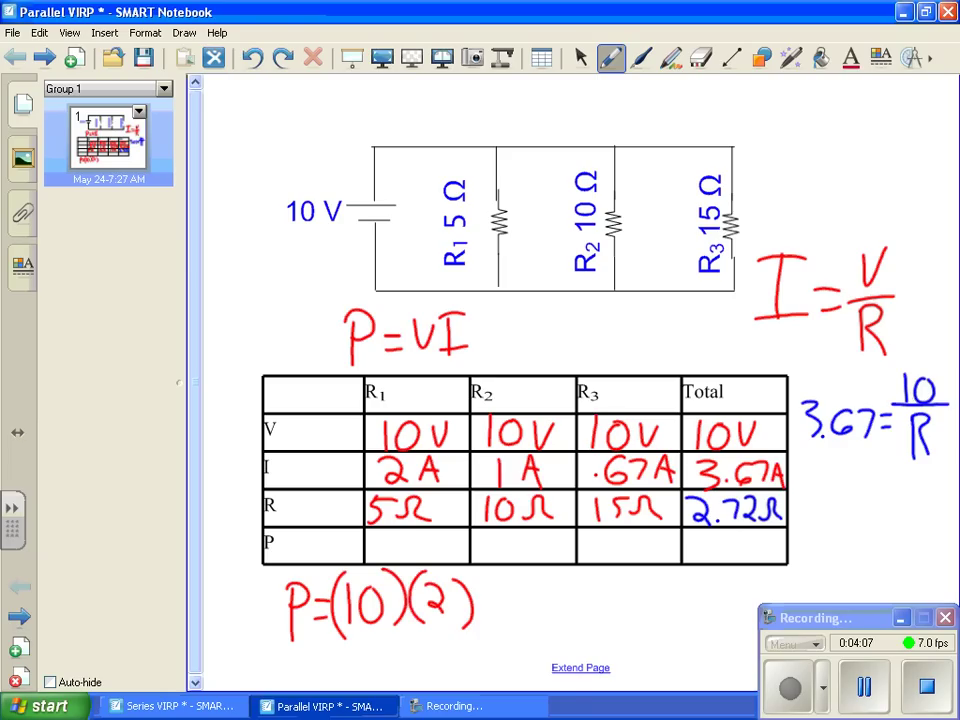
- Enter 20W as R1's power, then replace the 2 in the working with 1
{"action": "left_click_drag", "start_coordinate": [381, 538], "coordinate": [401, 555]}
{"action": "mouse_move", "coordinate": [419, 533]}
{"action": "left_mouse_down"}
{"action": "mouse_move", "coordinate": [441, 548]}
{"action": "mouse_move", "coordinate": [463, 535]}
{"action": "left_mouse_up"}
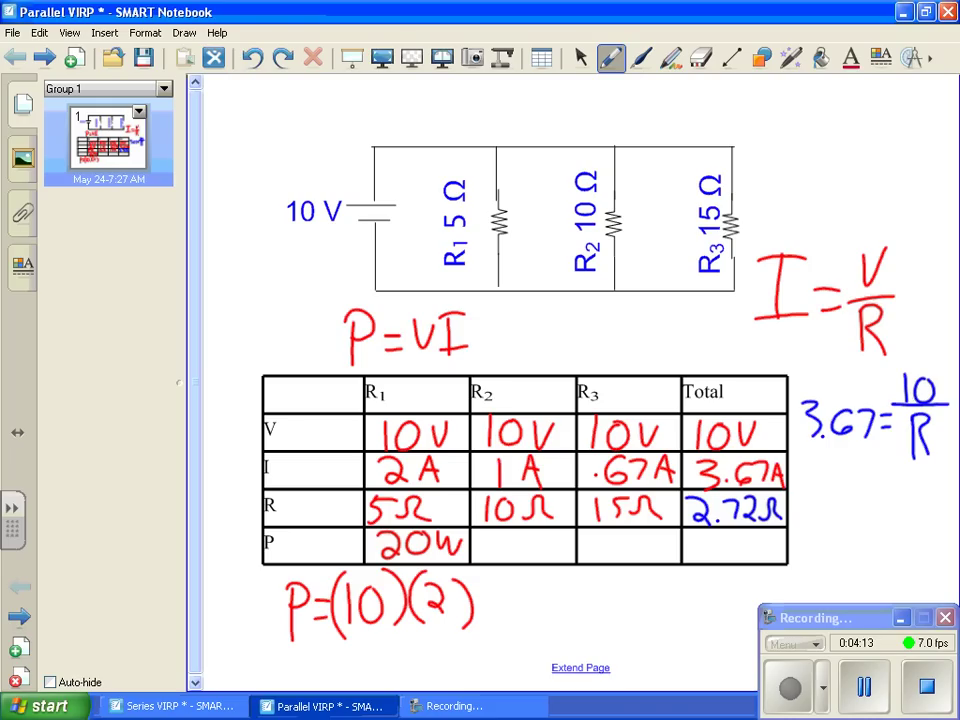
{"action": "left_click", "coordinate": [700, 57]}
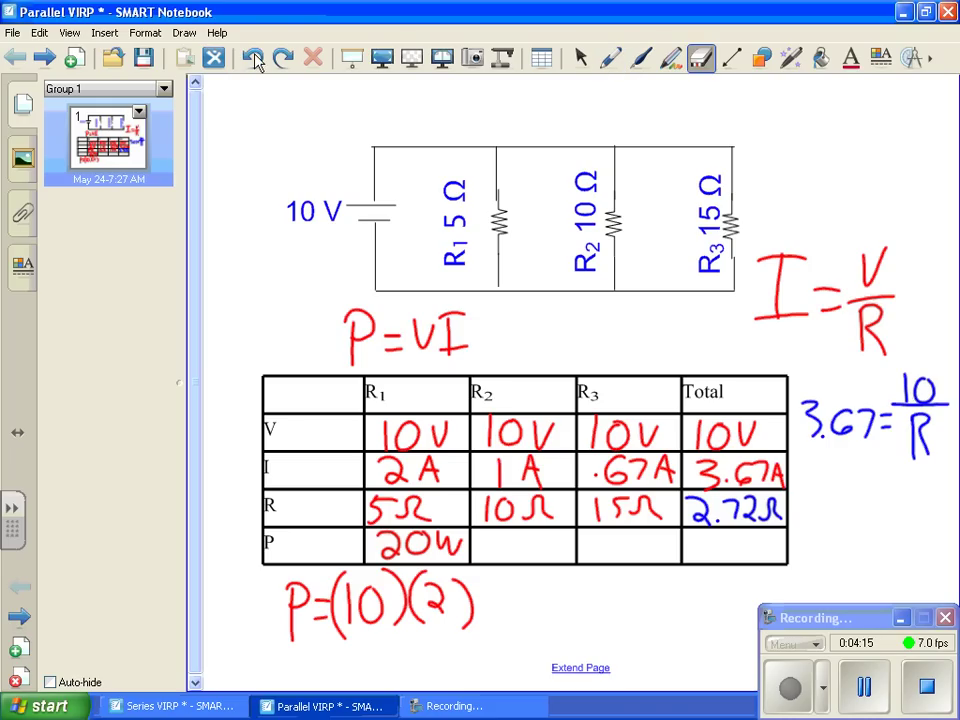
{"action": "left_click_drag", "start_coordinate": [432, 590], "coordinate": [450, 615]}
{"action": "left_click", "coordinate": [611, 57]}
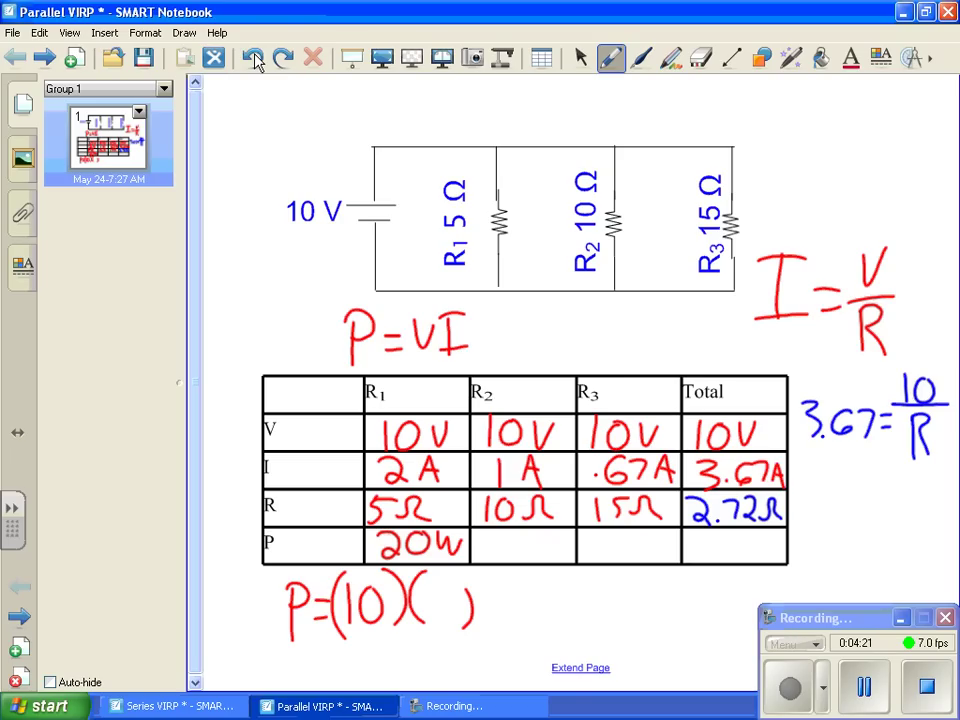
{"action": "left_click_drag", "start_coordinate": [440, 585], "coordinate": [440, 620]}
- Enter 10W for R2, change the working's current to .67, and enter 6.7W for R3
{"action": "mouse_move", "coordinate": [498, 532]}
{"action": "left_mouse_down"}
{"action": "mouse_move", "coordinate": [497, 557]}
{"action": "mouse_move", "coordinate": [527, 540]}
{"action": "left_mouse_up"}
{"action": "mouse_move", "coordinate": [538, 537]}
{"action": "left_mouse_down"}
{"action": "mouse_move", "coordinate": [541, 547]}
{"action": "mouse_move", "coordinate": [570, 538]}
{"action": "left_mouse_up"}
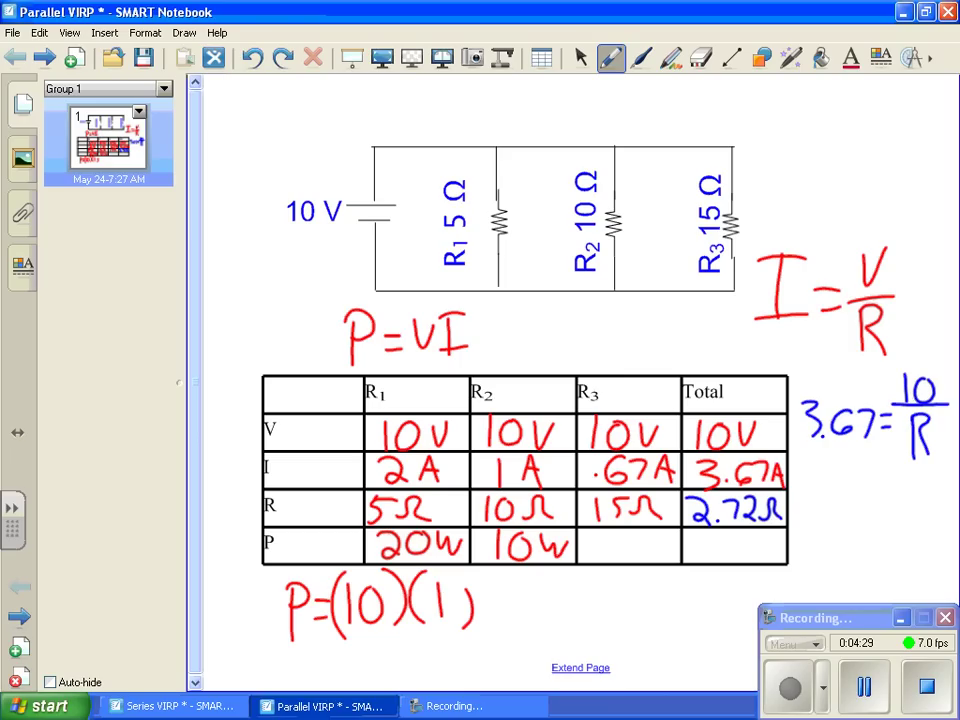
{"action": "left_click", "coordinate": [254, 58]}
{"action": "left_click", "coordinate": [440, 603]}
{"action": "mouse_move", "coordinate": [453, 591]}
{"action": "left_mouse_down"}
{"action": "mouse_move", "coordinate": [445, 610]}
{"action": "mouse_move", "coordinate": [463, 618]}
{"action": "left_mouse_up"}
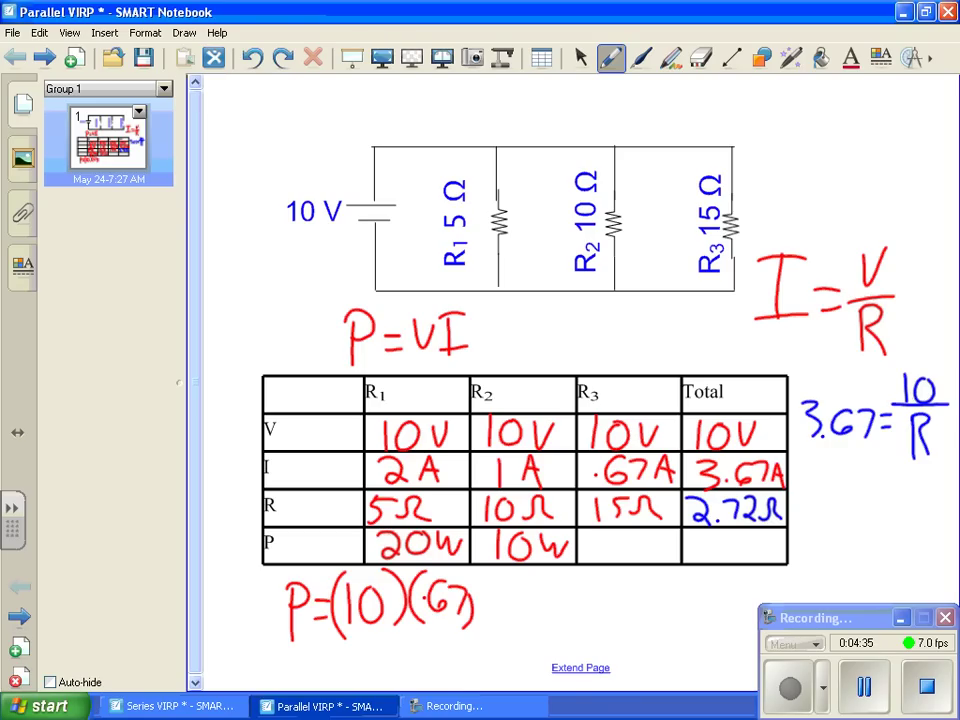
{"action": "mouse_move", "coordinate": [601, 537]}
{"action": "left_mouse_down"}
{"action": "mouse_move", "coordinate": [598, 551]}
{"action": "mouse_move", "coordinate": [617, 558]}
{"action": "left_mouse_up"}
{"action": "left_click", "coordinate": [607, 558]}
{"action": "mouse_move", "coordinate": [627, 540]}
{"action": "left_mouse_down"}
{"action": "mouse_move", "coordinate": [627, 550]}
{"action": "mouse_move", "coordinate": [678, 537]}
{"action": "left_mouse_up"}
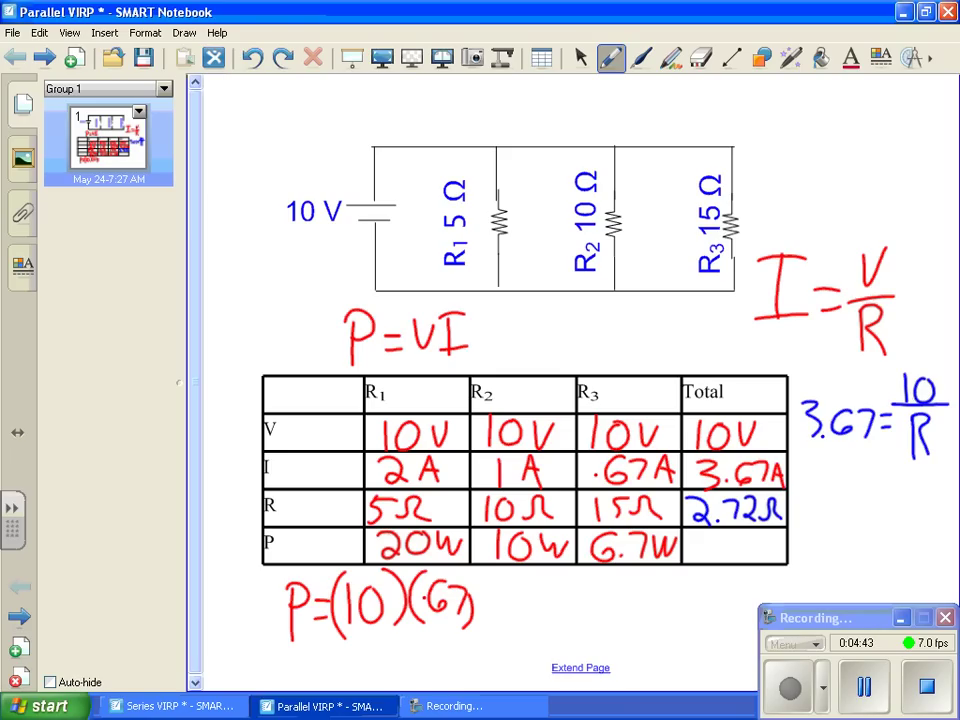
- Change the working to P=(10)(3.67) and write 36.7 as the total power
{"action": "mouse_move", "coordinate": [445, 605]}
{"action": "left_mouse_down"}
{"action": "mouse_move", "coordinate": [440, 640]}
{"action": "mouse_move", "coordinate": [455, 645]}
{"action": "mouse_move", "coordinate": [460, 615]}
{"action": "mouse_move", "coordinate": [431, 595]}
{"action": "mouse_move", "coordinate": [423, 613]}
{"action": "left_mouse_up"}
{"action": "left_click", "coordinate": [443, 606]}
{"action": "mouse_move", "coordinate": [471, 589]}
{"action": "left_mouse_down"}
{"action": "mouse_move", "coordinate": [465, 609]}
{"action": "mouse_move", "coordinate": [472, 598]}
{"action": "mouse_move", "coordinate": [488, 612]}
{"action": "left_mouse_up"}
{"action": "left_click_drag", "start_coordinate": [505, 573], "coordinate": [507, 625]}
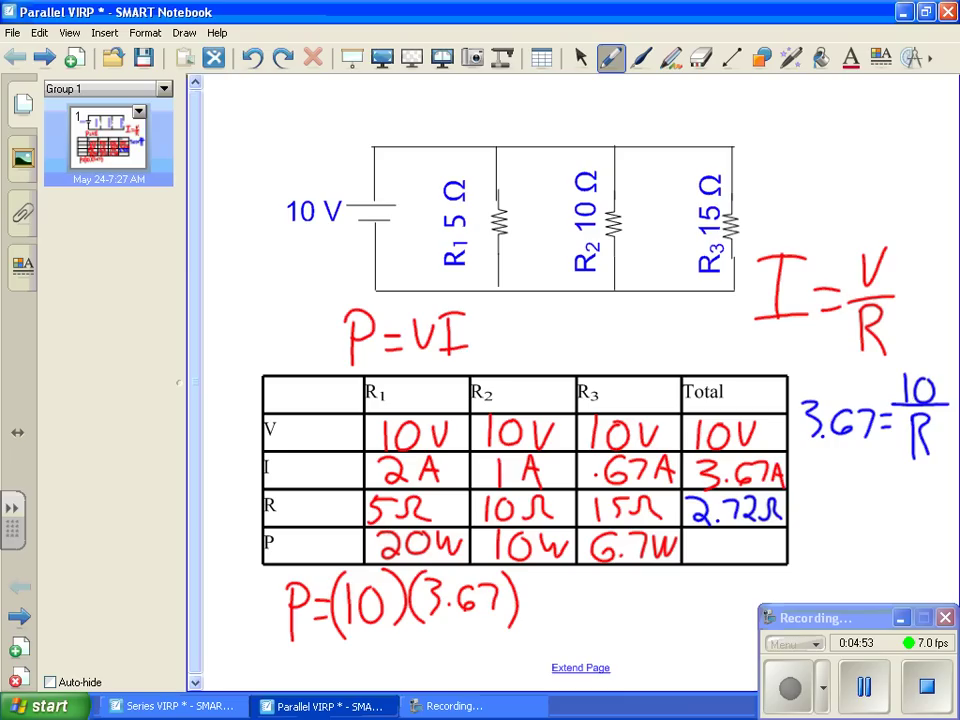
{"action": "mouse_move", "coordinate": [699, 534]}
{"action": "left_mouse_down"}
{"action": "mouse_move", "coordinate": [697, 562]}
{"action": "mouse_move", "coordinate": [721, 546]}
{"action": "mouse_move", "coordinate": [761, 562]}
{"action": "mouse_move", "coordinate": [794, 540]}
{"action": "left_mouse_up"}
{"action": "left_click", "coordinate": [741, 557]}
- Complete the total as 36.7W and loop the 20W, 10W and 6.7W values in blue
{"action": "left_click", "coordinate": [580, 57]}
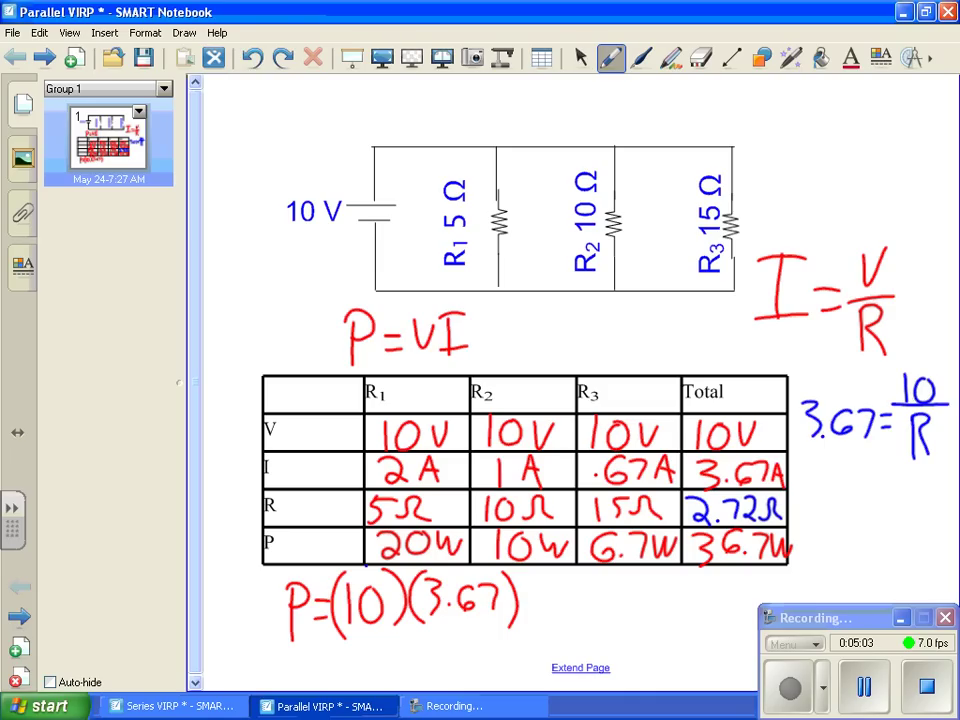
{"action": "mouse_move", "coordinate": [378, 548]}
{"action": "left_mouse_down"}
{"action": "mouse_move", "coordinate": [473, 576]}
{"action": "mouse_move", "coordinate": [644, 577]}
{"action": "mouse_move", "coordinate": [683, 537]}
{"action": "mouse_move", "coordinate": [420, 527]}
{"action": "mouse_move", "coordinate": [350, 564]}
{"action": "mouse_move", "coordinate": [403, 573]}
{"action": "left_mouse_up"}
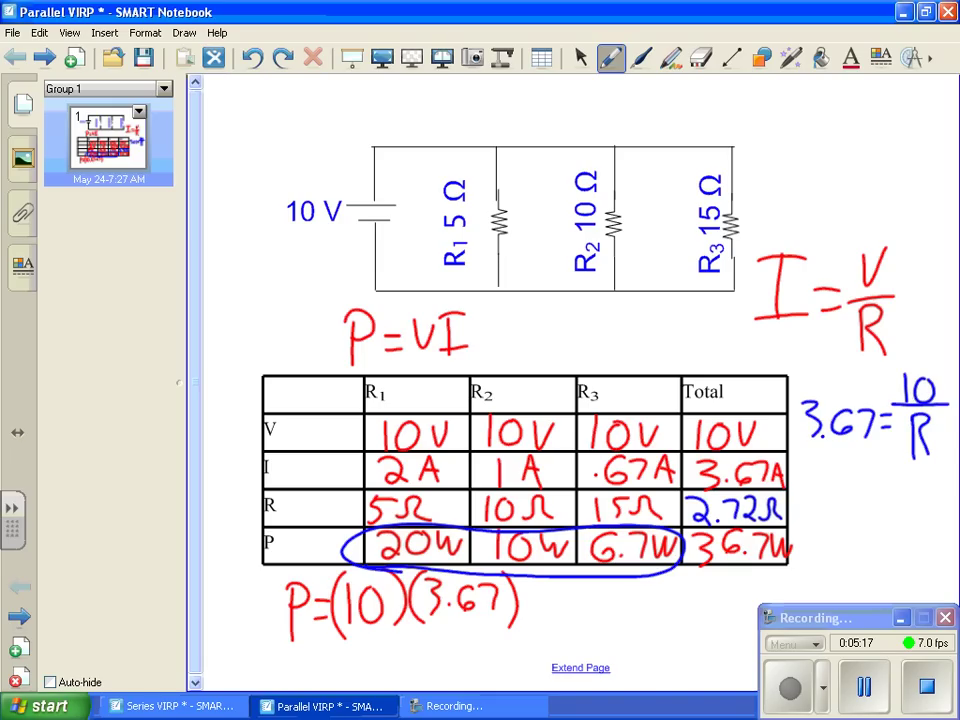
{"action": "left_click", "coordinate": [580, 57]}
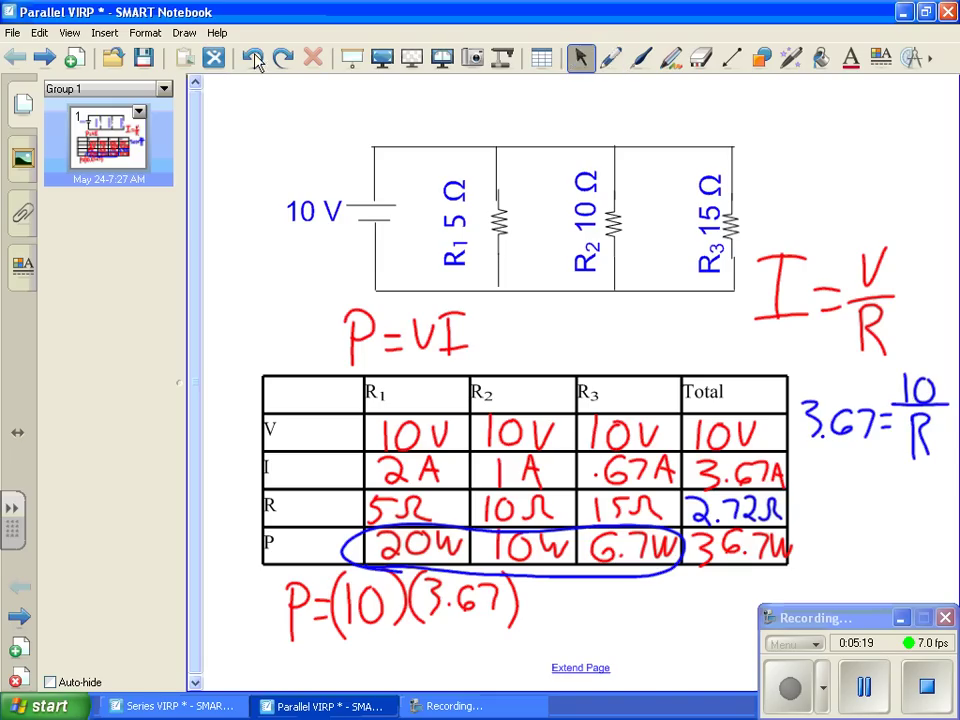